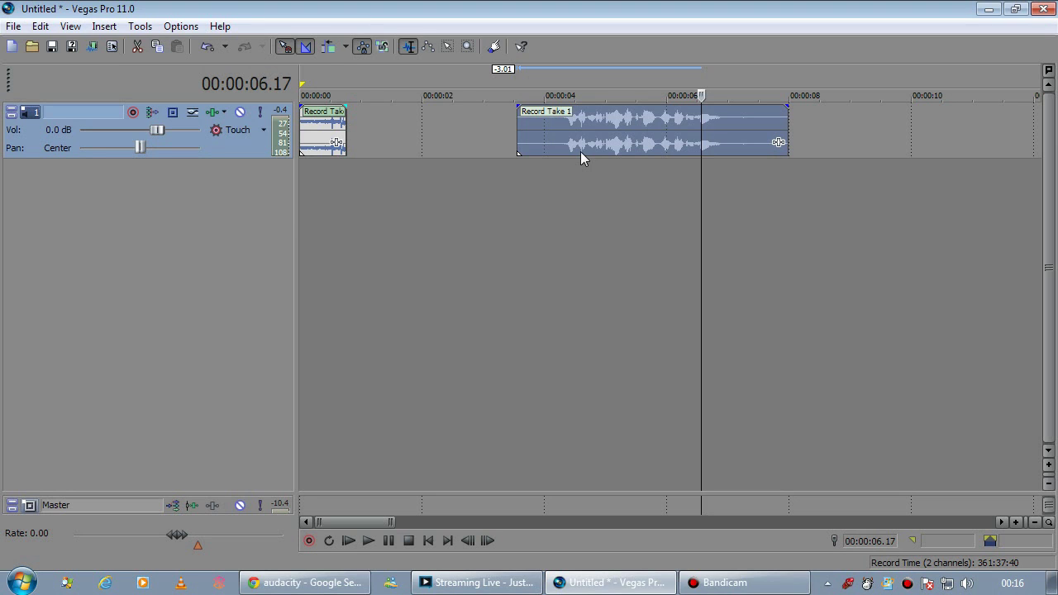
Play a few seconds of the Record Take 1 voice clip.
{"action": "left_click", "coordinate": [516, 139]}
{"action": "key", "text": "space"}
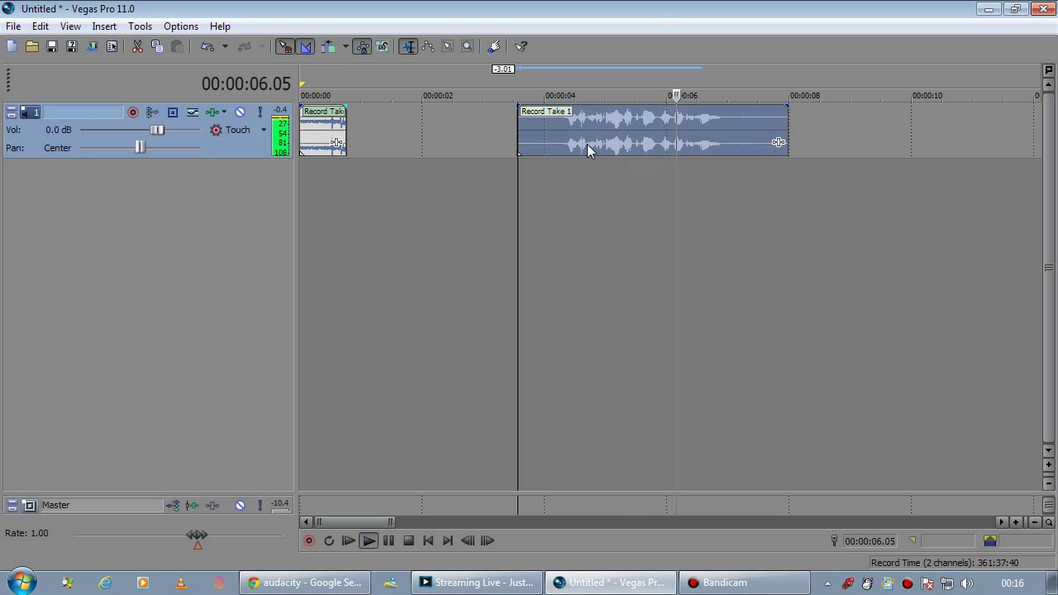
{"action": "key", "text": "space"}
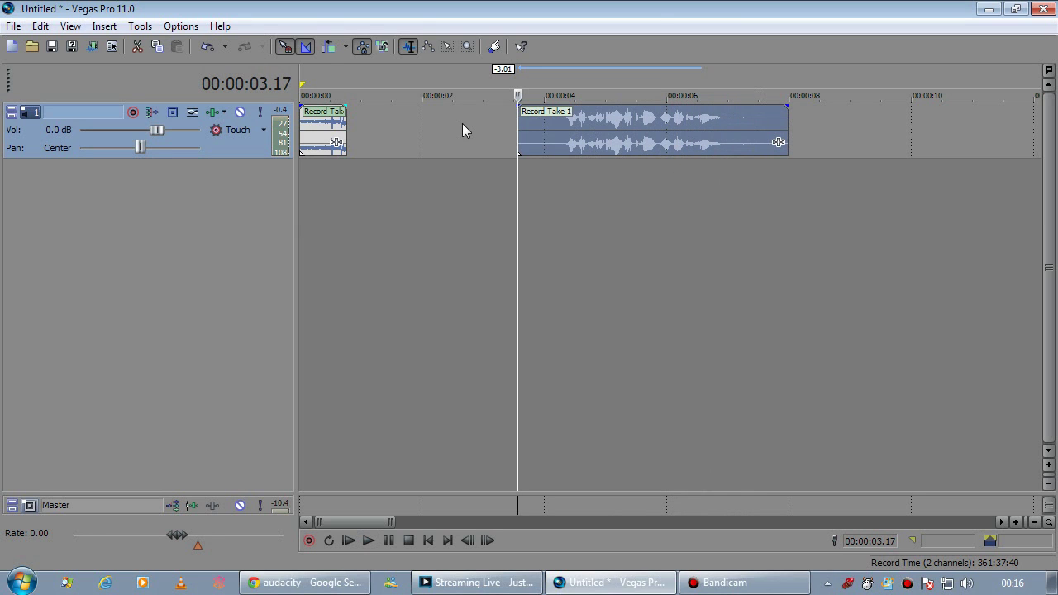
Select the short clip at the project start and play it from the beginning.
{"action": "left_click", "coordinate": [557, 139]}
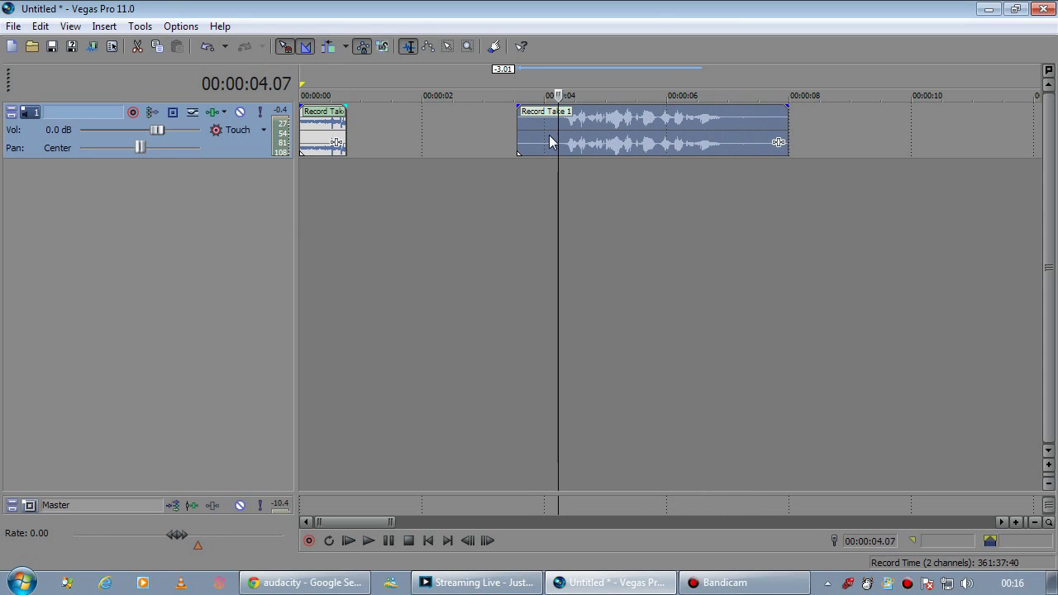
{"action": "left_click", "coordinate": [312, 139]}
{"action": "scroll", "coordinate": [336, 145], "scroll_direction": "up", "scroll_amount": 5}
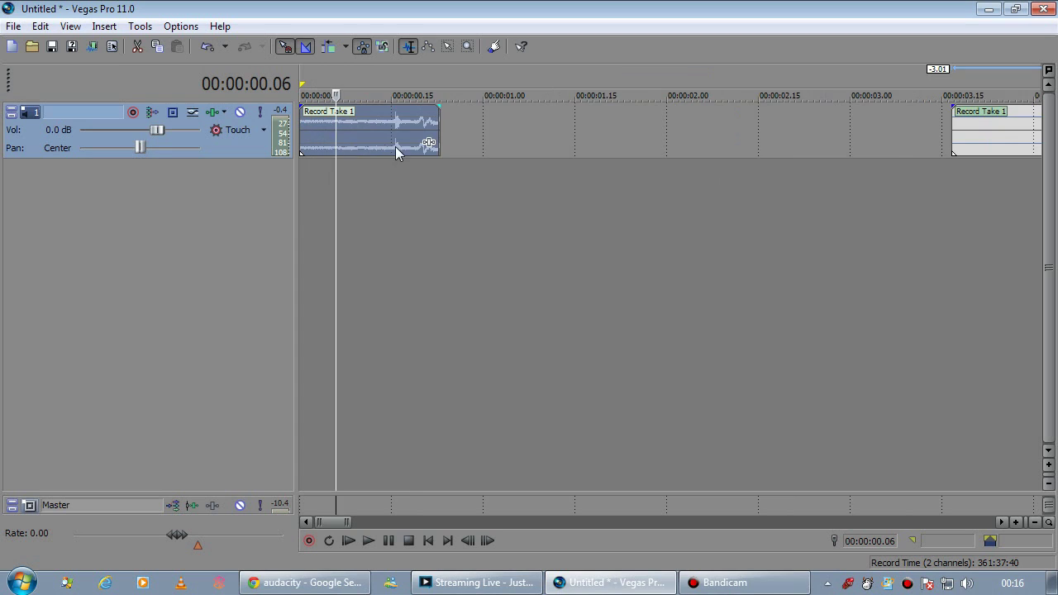
{"action": "left_click", "coordinate": [304, 140]}
{"action": "key", "text": "space"}
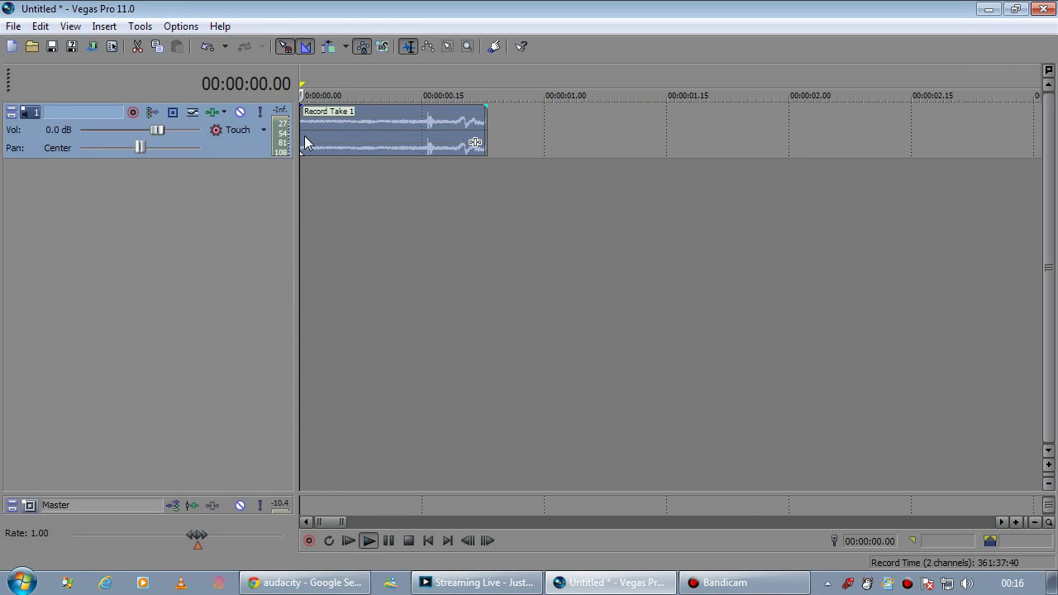
{"action": "key", "text": "space"}
{"action": "scroll", "coordinate": [495, 152], "scroll_direction": "down", "scroll_amount": 5}
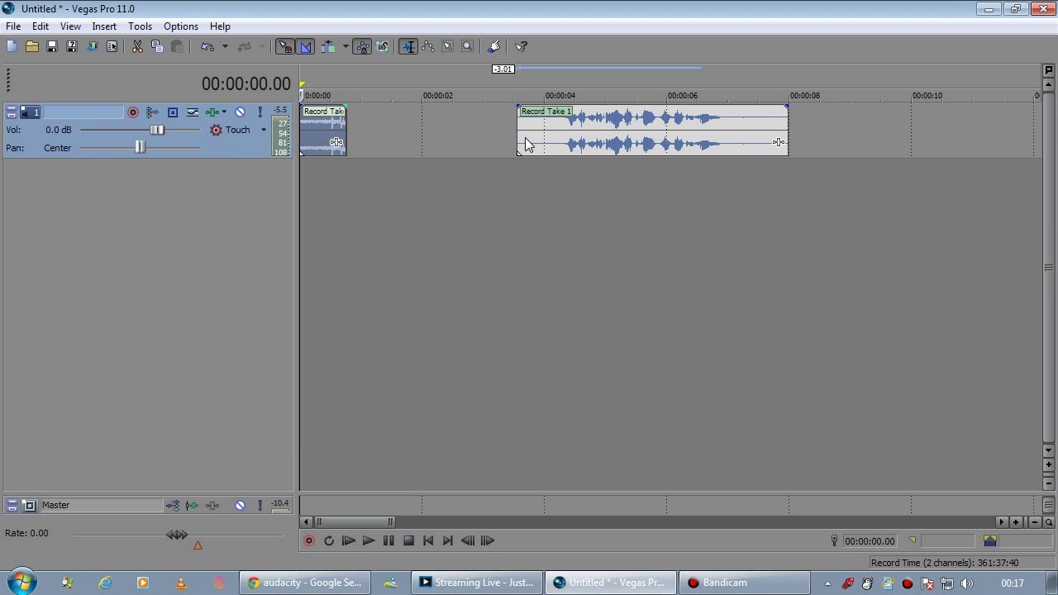
Switch to Chrome's Google results for audacity, then minimize the browser.
{"action": "left_click", "coordinate": [178, 27]}
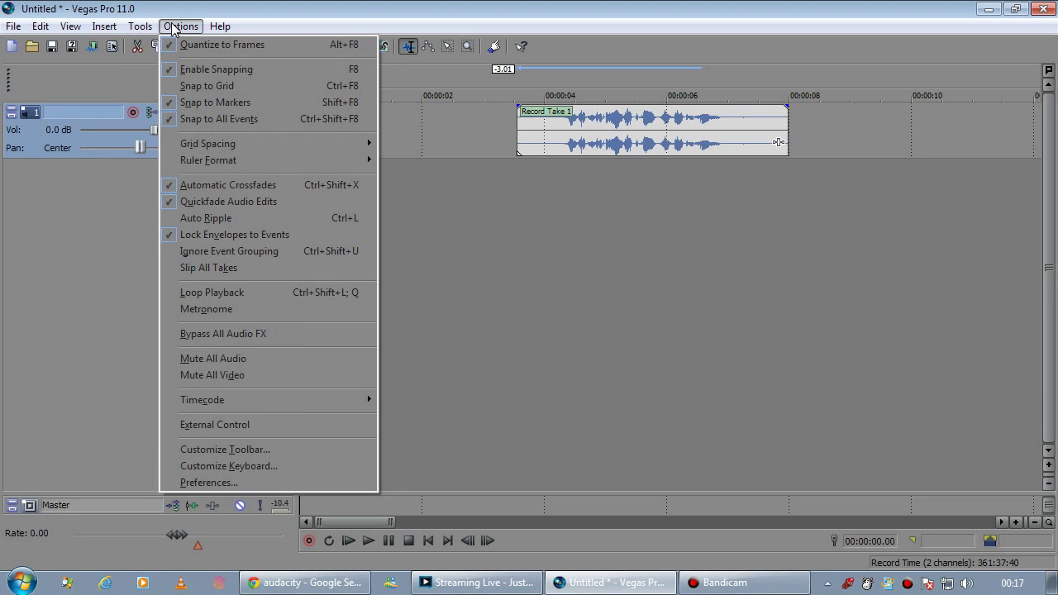
{"action": "key", "text": "alt+Tab"}
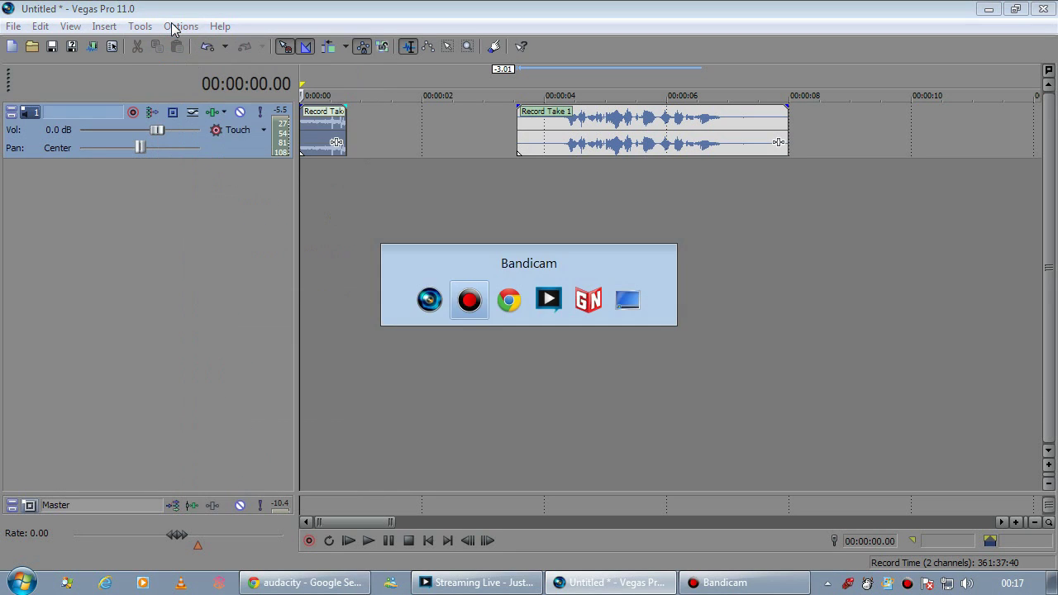
{"action": "key", "text": "alt+Tab"}
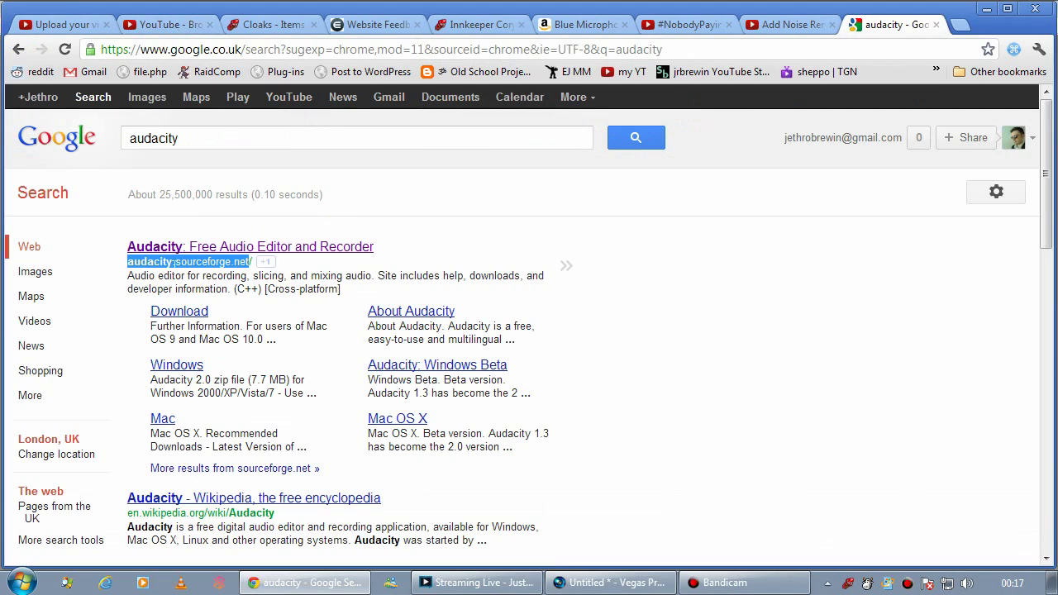
{"action": "left_click", "coordinate": [173, 261]}
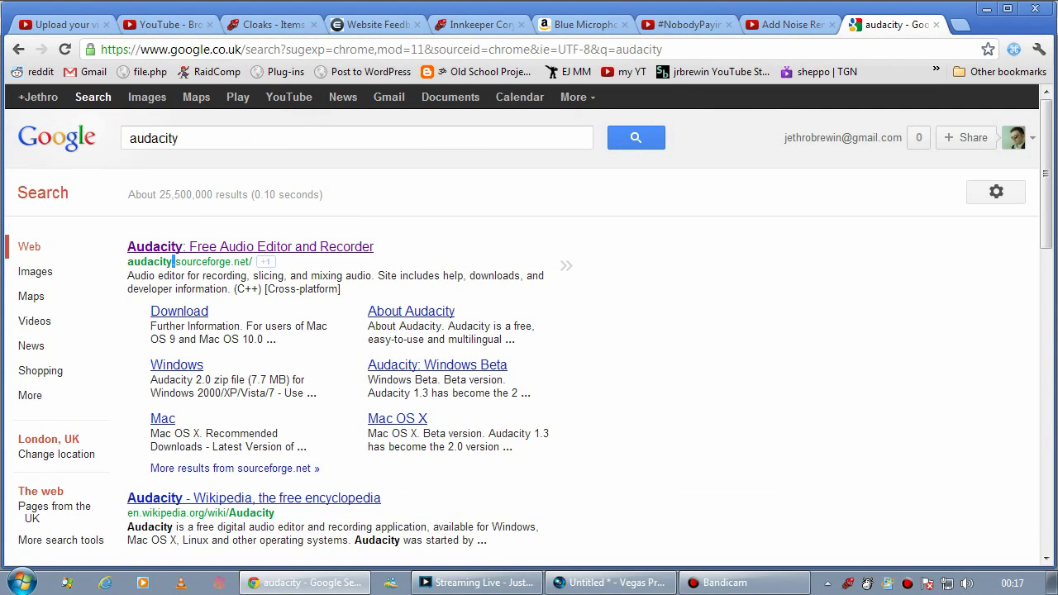
{"action": "left_click", "coordinate": [987, 10]}
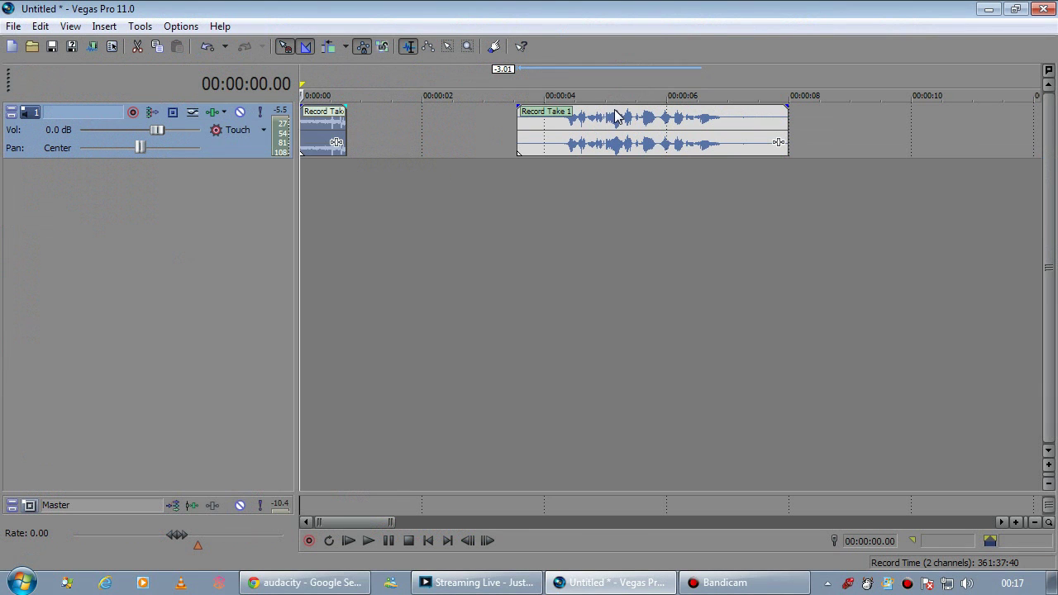
Select the Record Take 1 voice clip and bring up its context actions.
{"action": "left_click", "coordinate": [180, 25]}
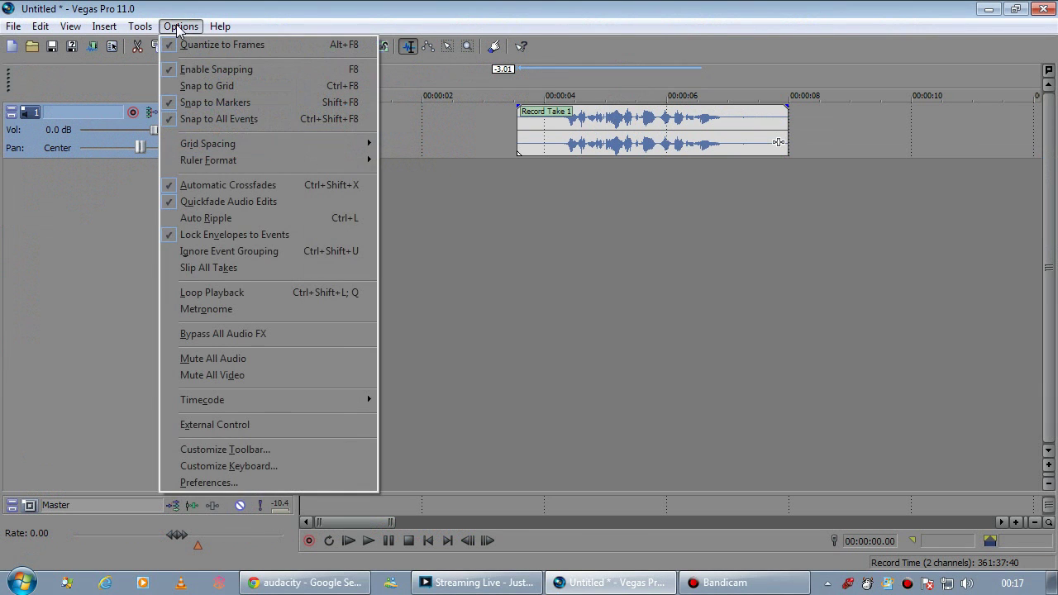
{"action": "left_click", "coordinate": [552, 140]}
{"action": "right_click", "coordinate": [552, 141]}
{"action": "left_click", "coordinate": [535, 145]}
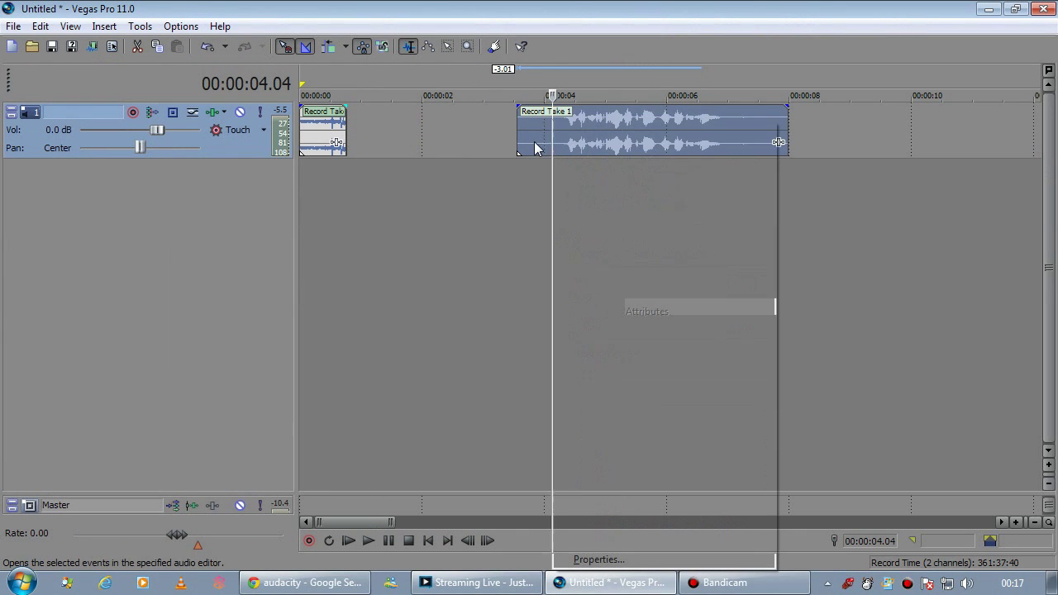
{"action": "right_click", "coordinate": [555, 122]}
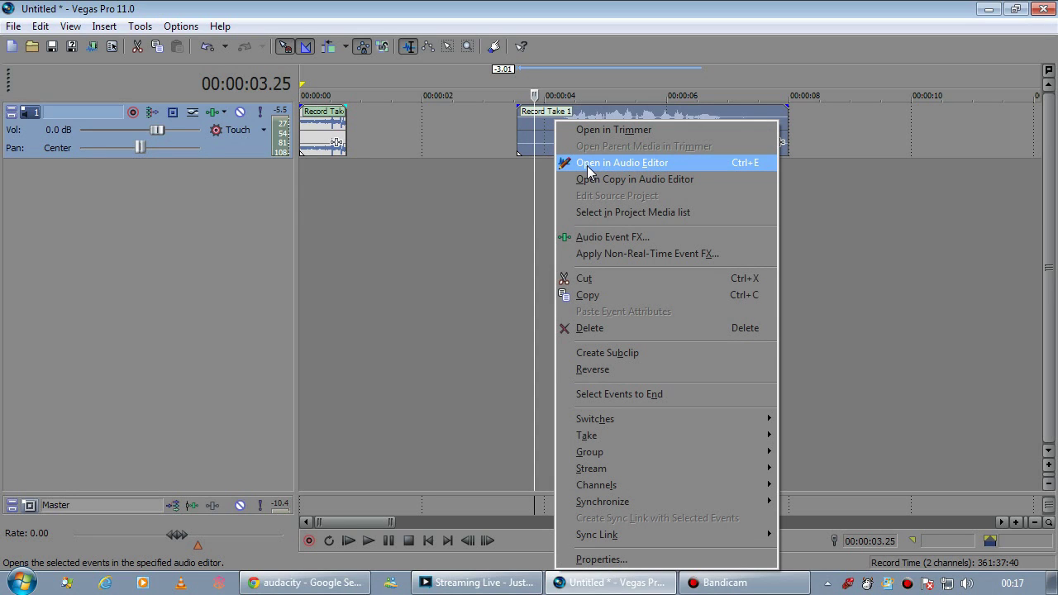
Check that Audio preferences list audacity.exe as the preferred audio editor.
{"action": "left_click", "coordinate": [181, 26]}
{"action": "left_click", "coordinate": [222, 483]}
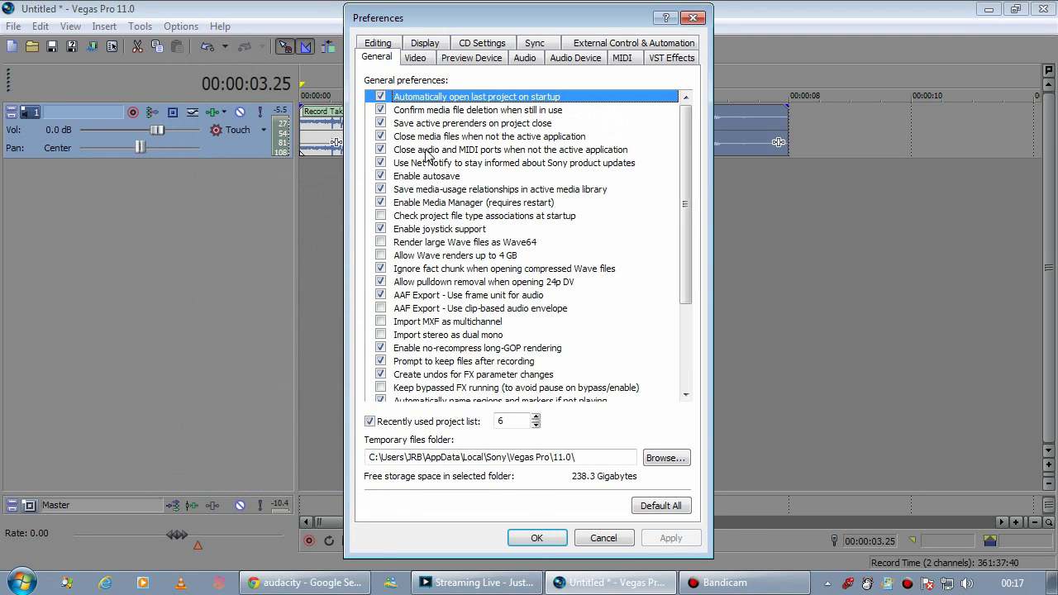
{"action": "left_click", "coordinate": [523, 59]}
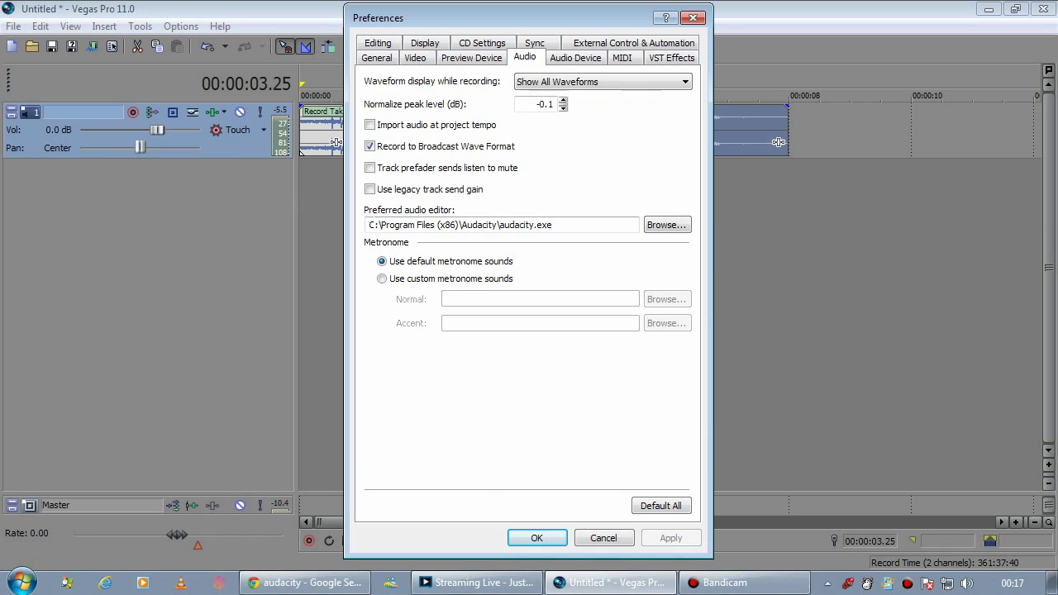
{"action": "left_click_drag", "start_coordinate": [570, 225], "coordinate": [341, 225]}
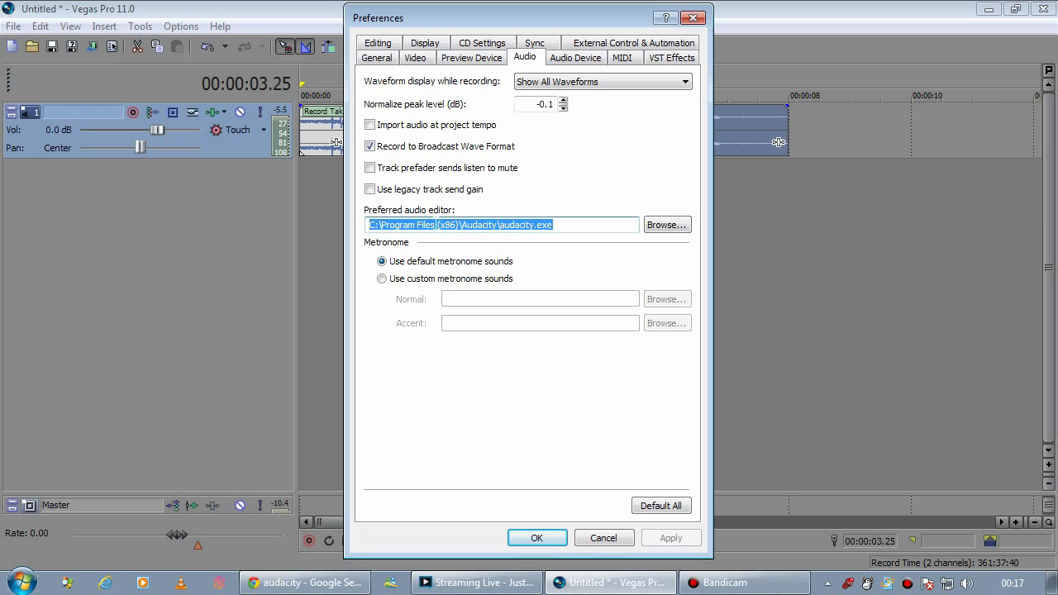
{"action": "left_click", "coordinate": [436, 224]}
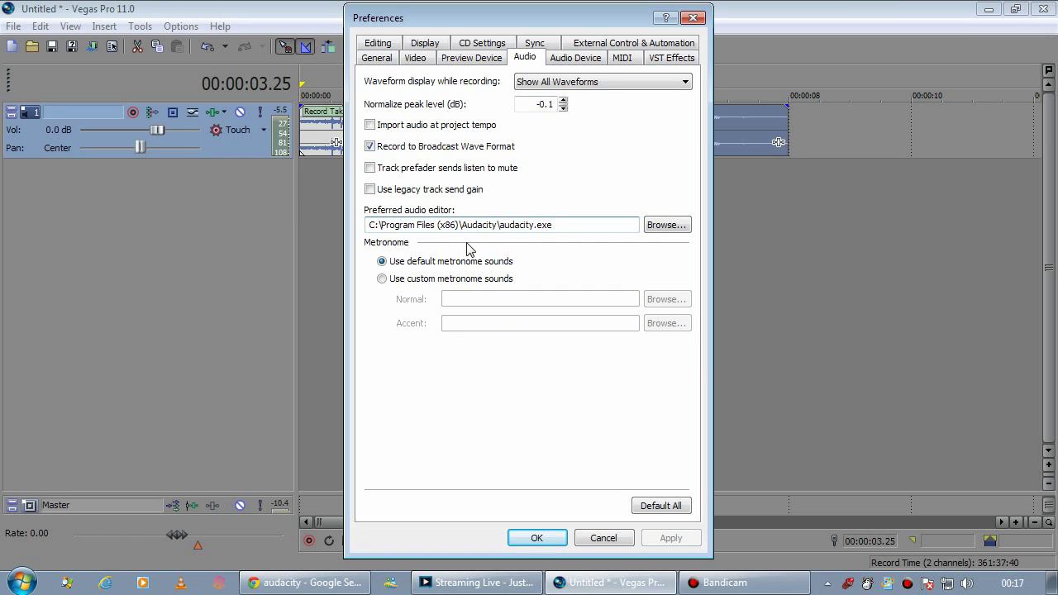
Close Preferences and open the voice clip in Audacity, accepting the import warning.
{"action": "left_click", "coordinate": [536, 538]}
{"action": "right_click", "coordinate": [552, 132]}
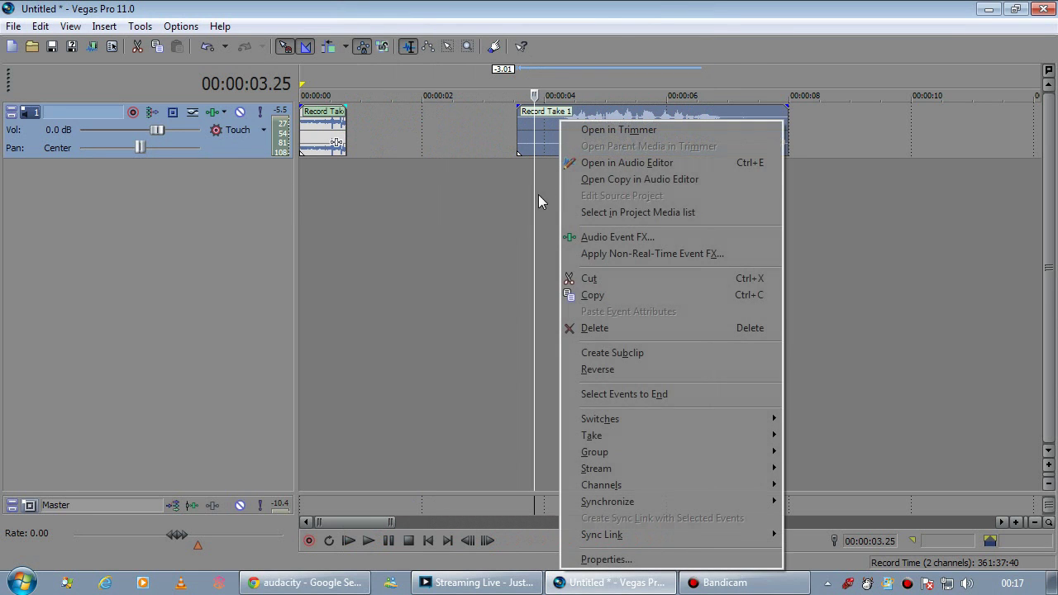
{"action": "left_click", "coordinate": [595, 161]}
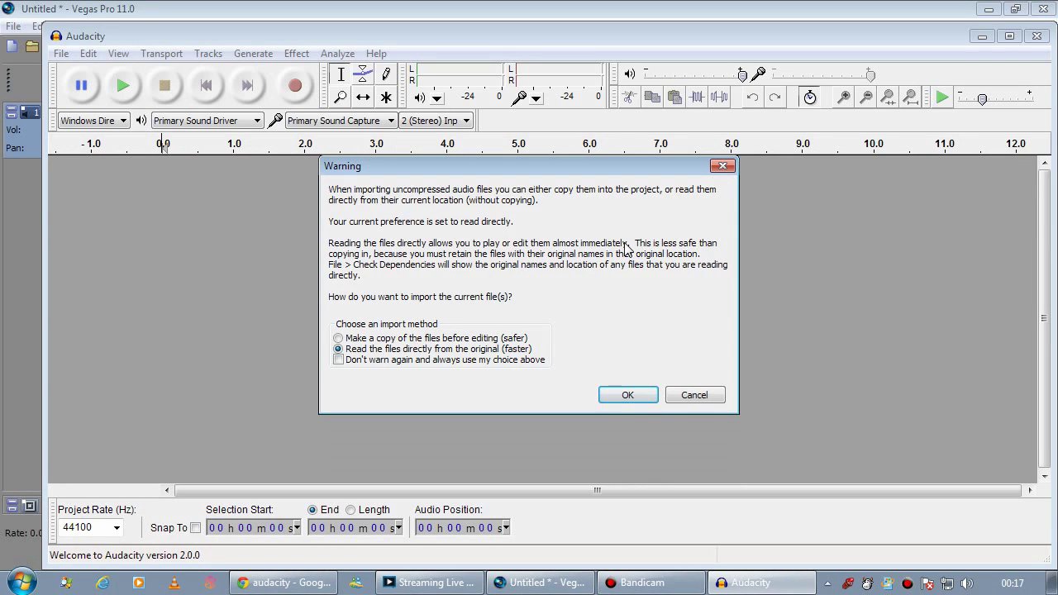
{"action": "left_click", "coordinate": [620, 397]}
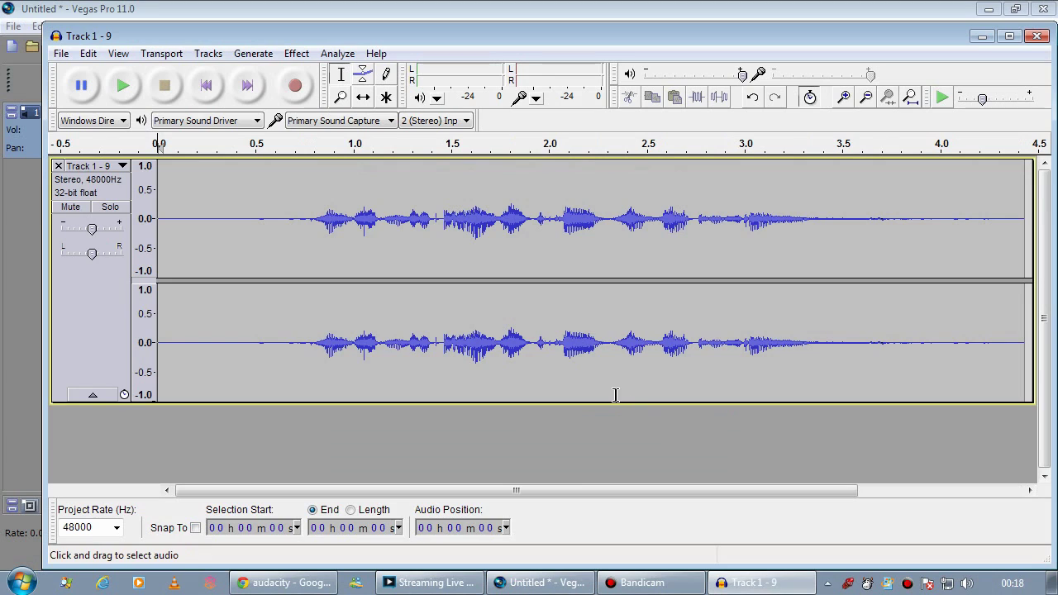
Play the imported track and select its first 0.5 s of background noise.
{"action": "key", "text": "space"}
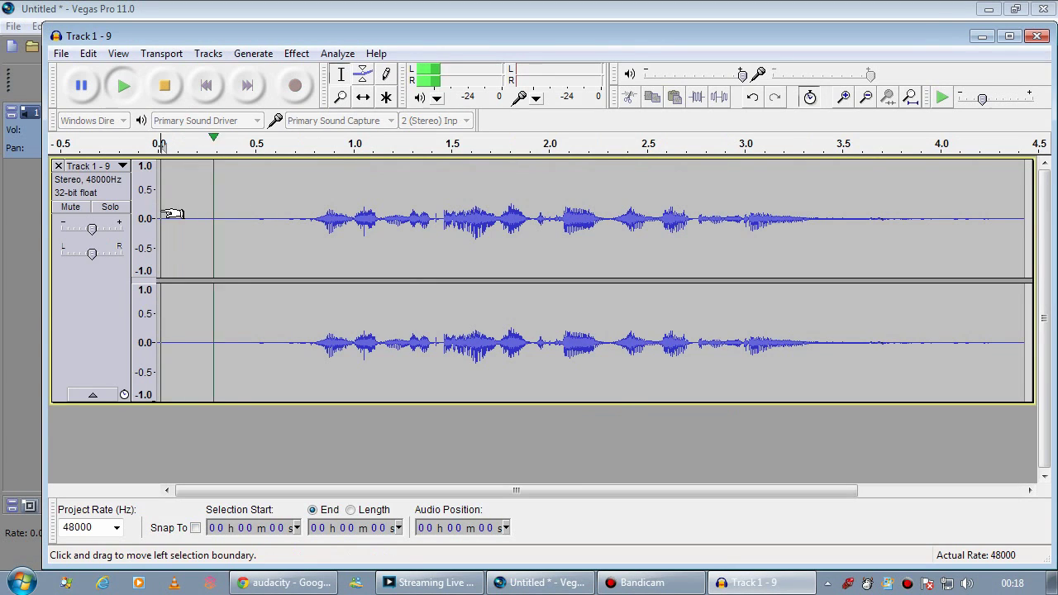
{"action": "key", "text": "space"}
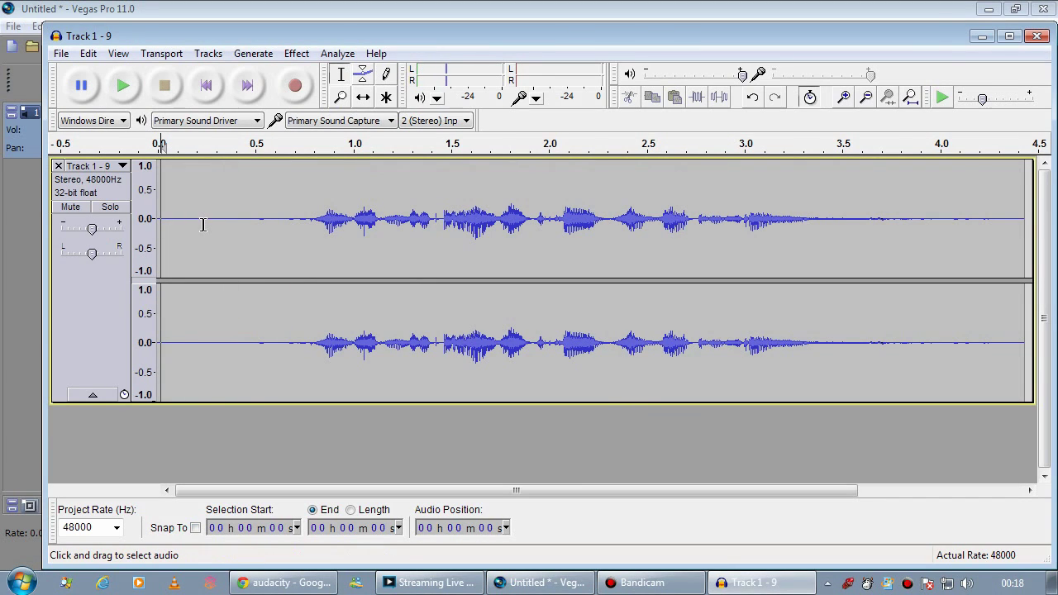
{"action": "key", "text": "space"}
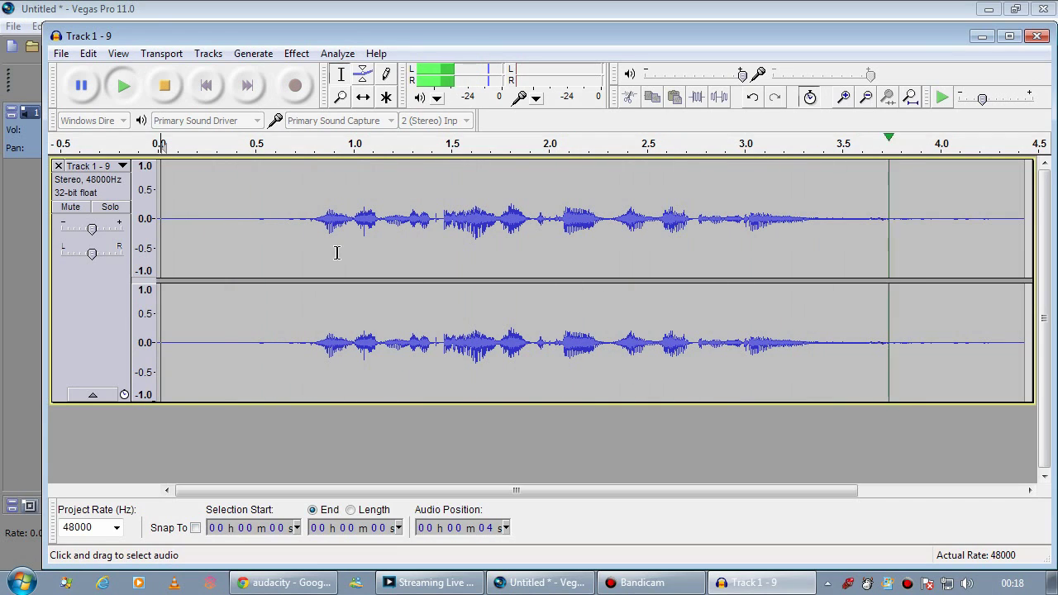
{"action": "key", "text": "space"}
{"action": "left_click_drag", "start_coordinate": [254, 230], "coordinate": [158, 222]}
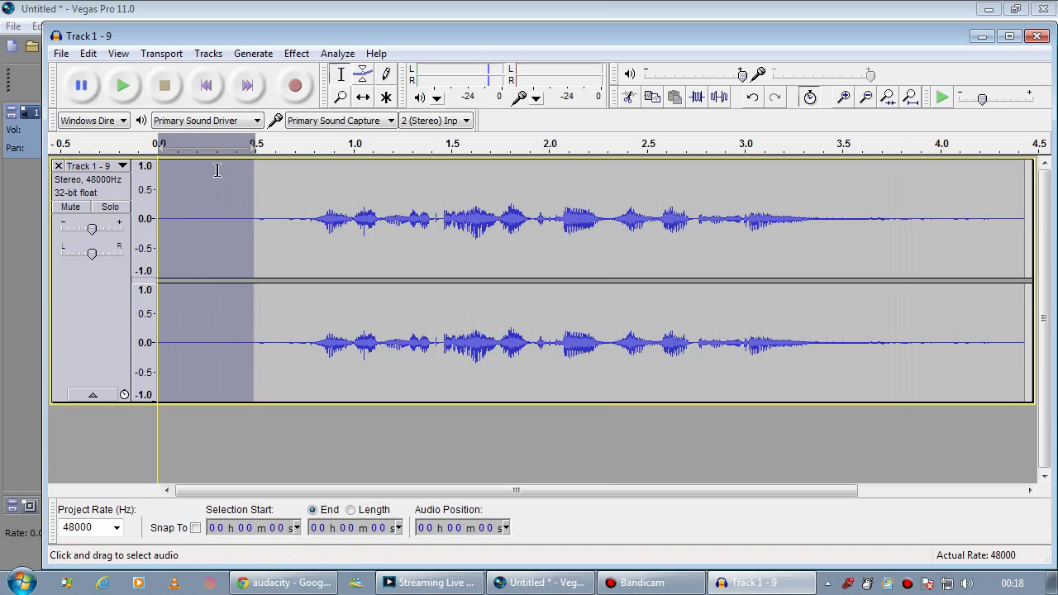
{"action": "left_click", "coordinate": [296, 53]}
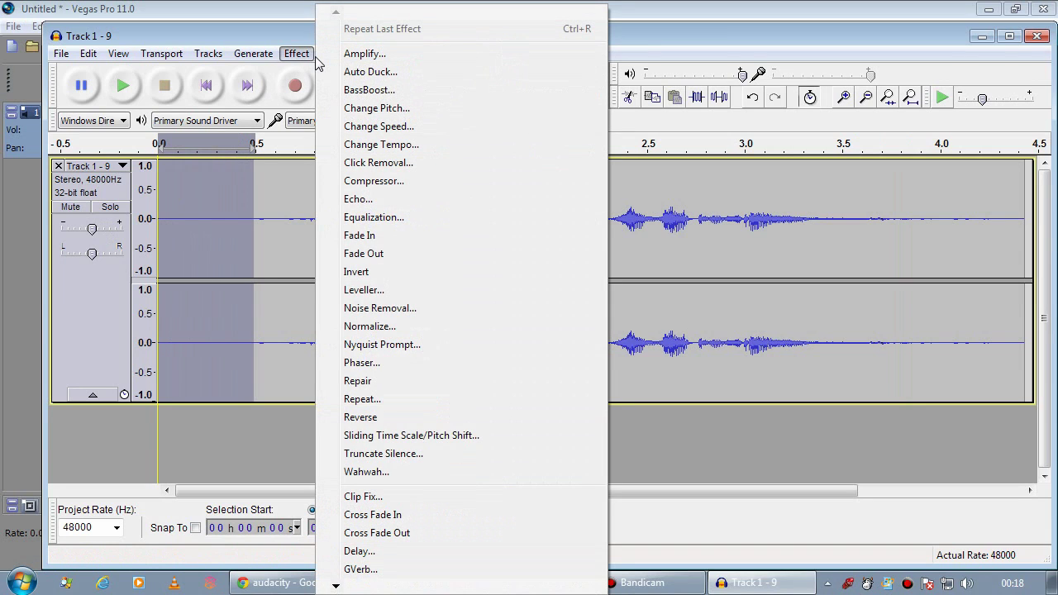
{"action": "left_click", "coordinate": [295, 56]}
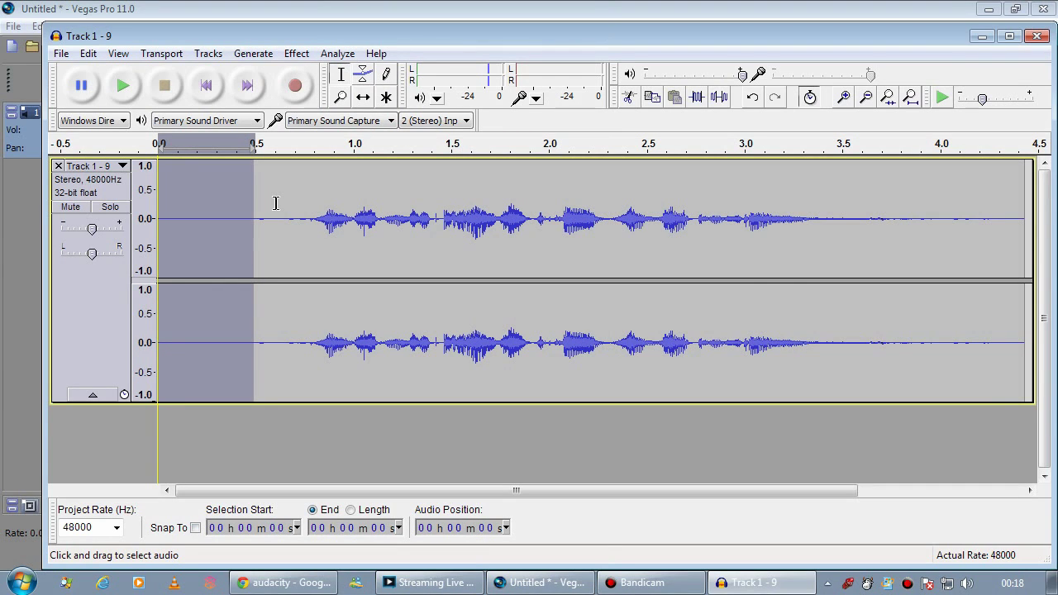
Capture a noise profile from the selected half second with Effect > Noise Removal.
{"action": "left_click", "coordinate": [335, 54]}
{"action": "mouse_move", "coordinate": [296, 53]}
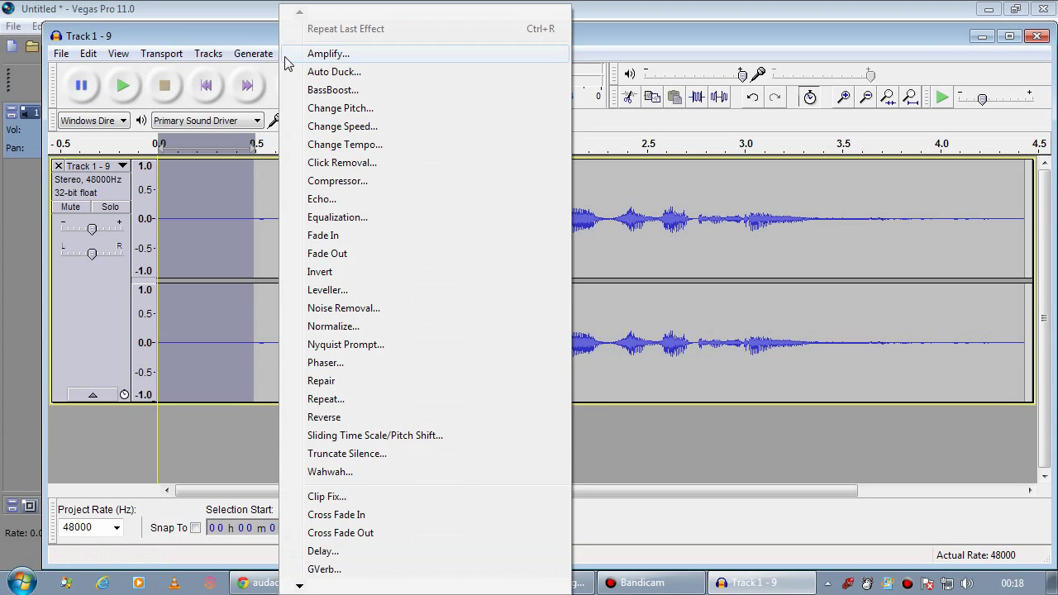
{"action": "left_click", "coordinate": [373, 310]}
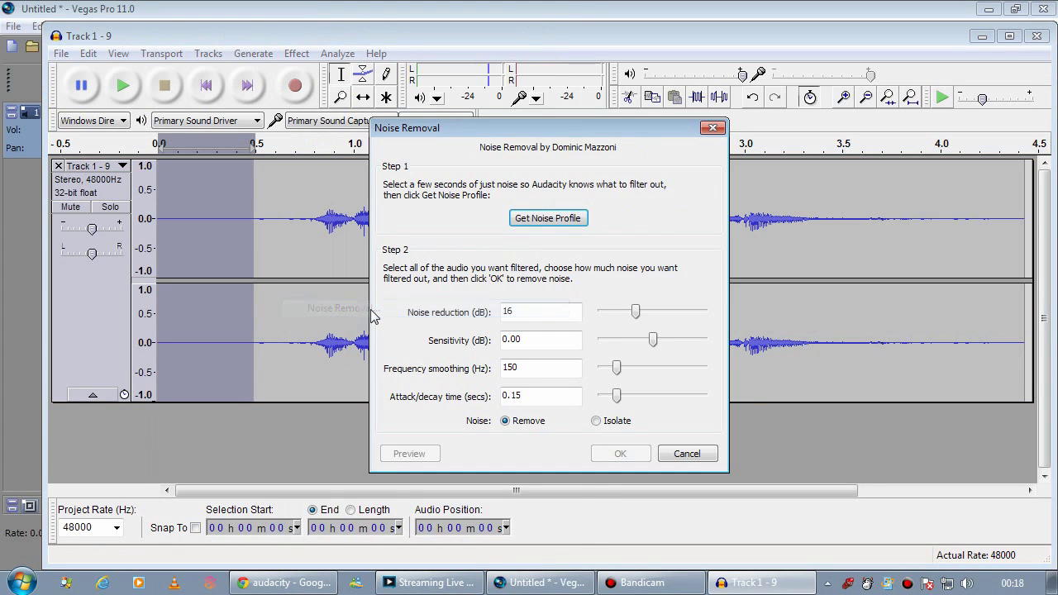
{"action": "left_click", "coordinate": [546, 218]}
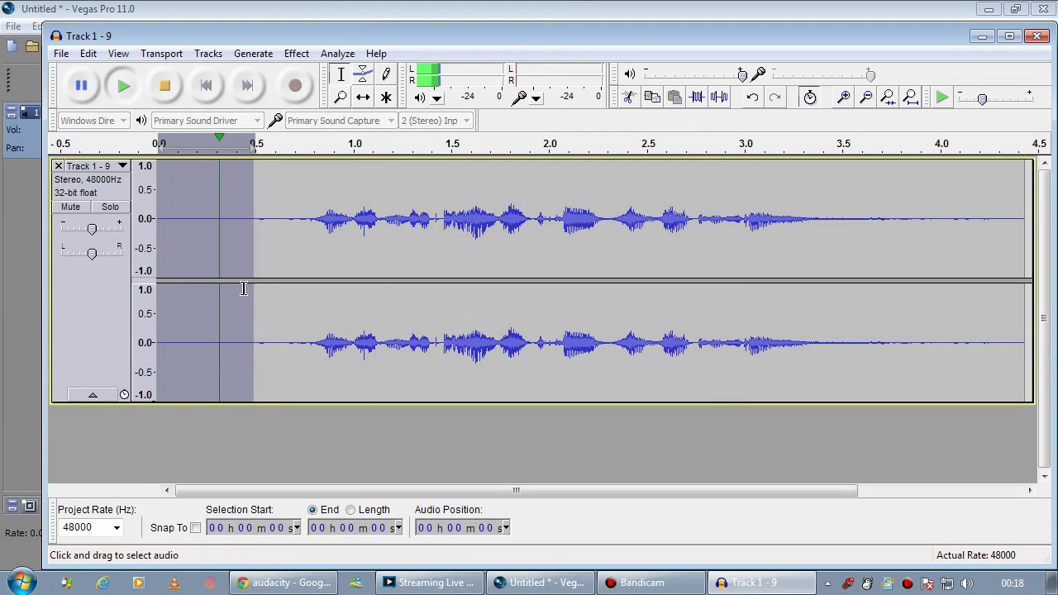
Clear the selection and select the entire voice track with Ctrl+A.
{"action": "left_click", "coordinate": [297, 53]}
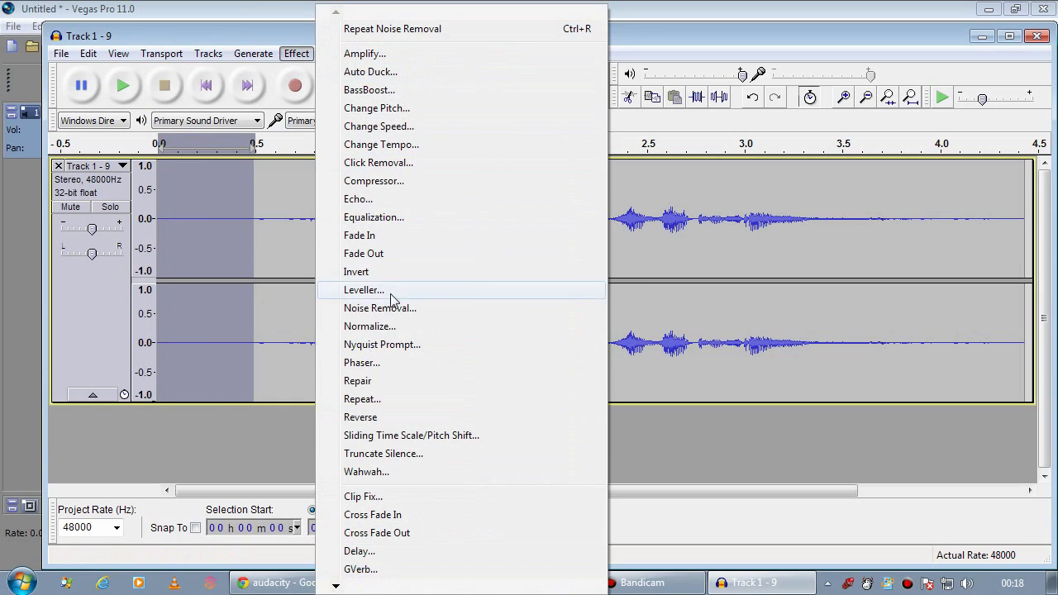
{"action": "left_click", "coordinate": [229, 308]}
{"action": "key", "text": "ctrl+a"}
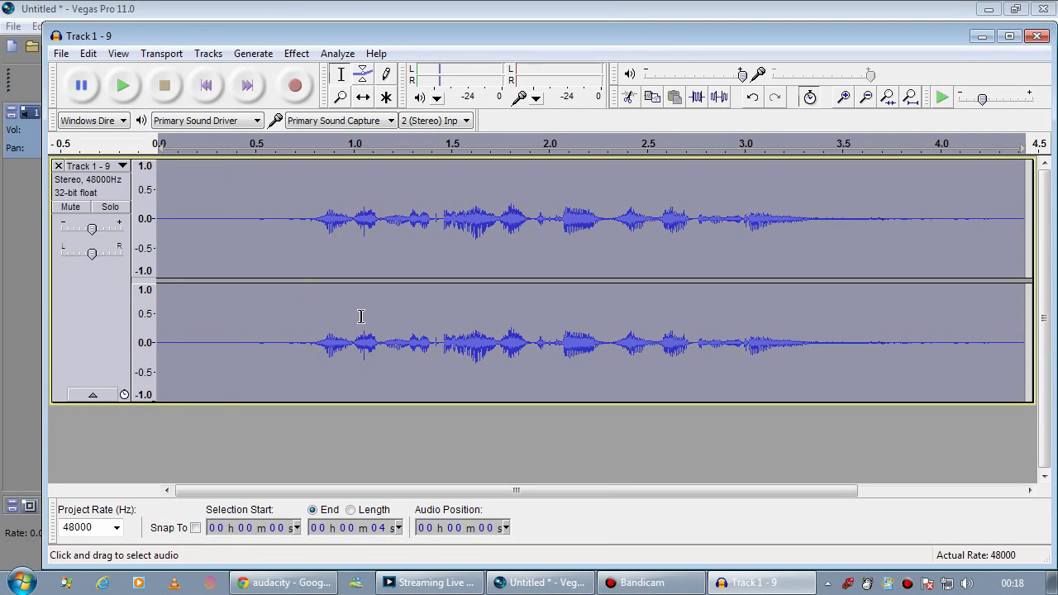
Apply Noise Removal at 16 dB to the whole track, play it, and close the window.
{"action": "left_click", "coordinate": [337, 53]}
{"action": "mouse_move", "coordinate": [296, 53]}
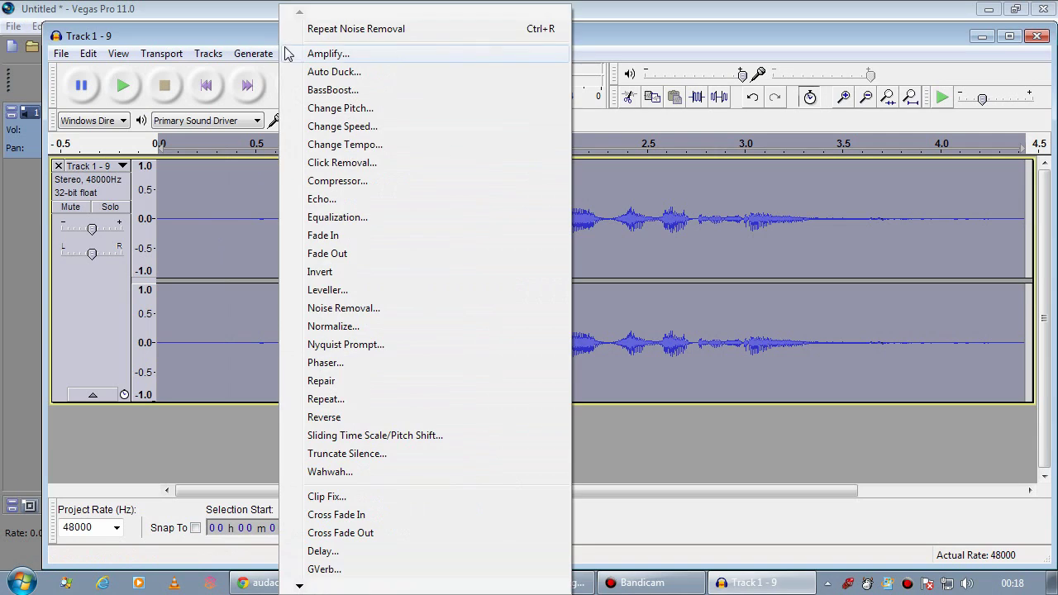
{"action": "left_click", "coordinate": [364, 308]}
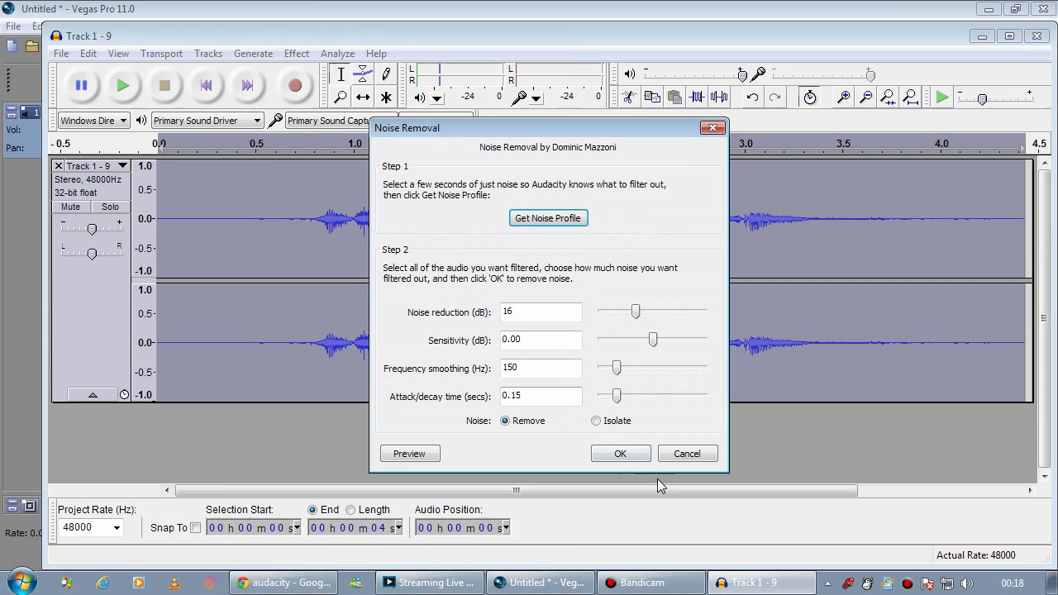
{"action": "left_click", "coordinate": [620, 454]}
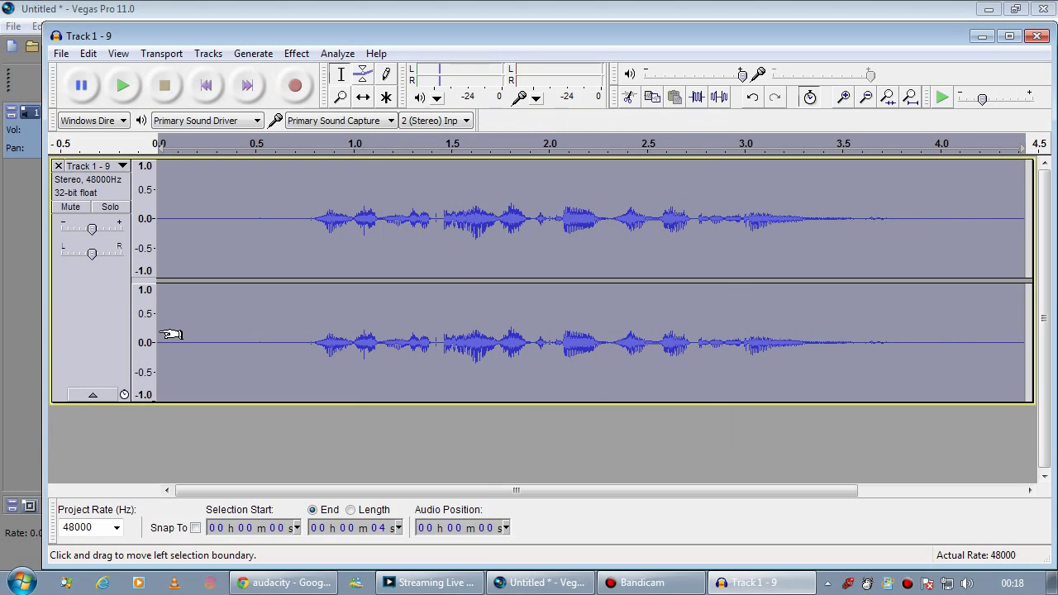
{"action": "key", "text": "space"}
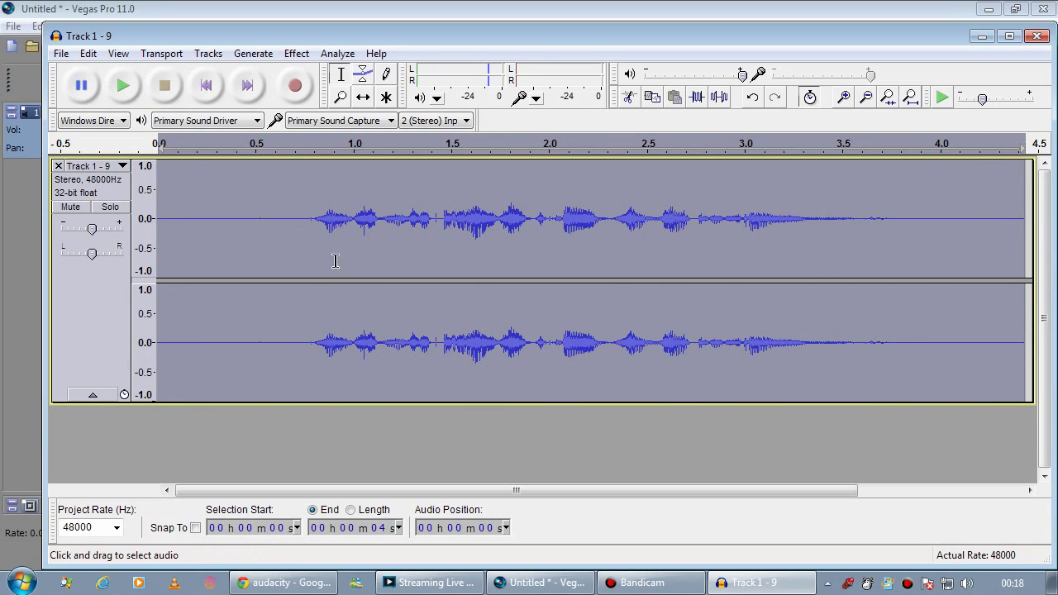
{"action": "double_click", "coordinate": [58, 38]}
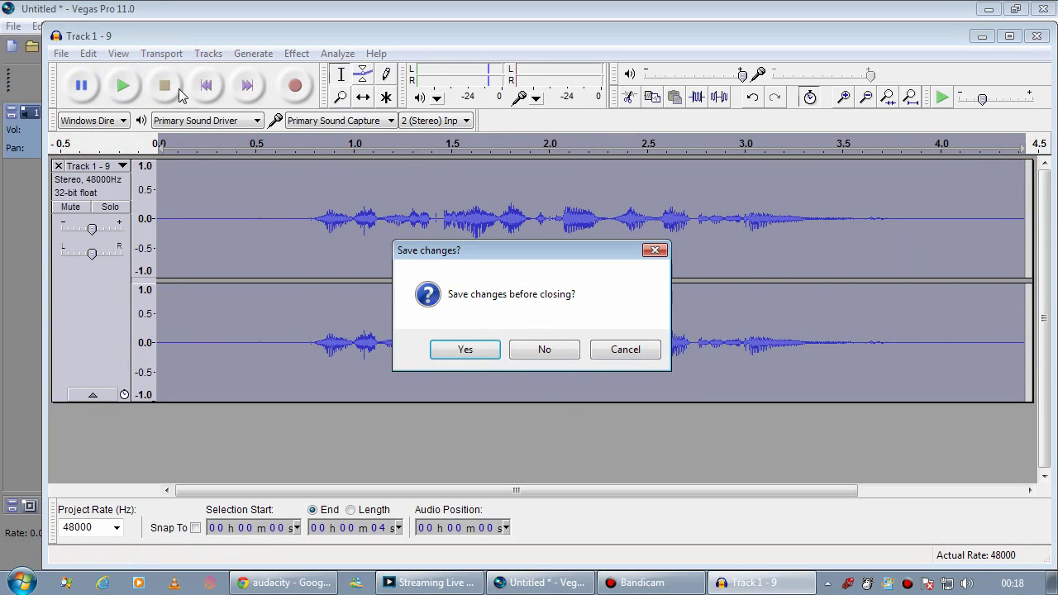
Agree to save changes, dismiss the project-file warning, and cancel Save Project.
{"action": "left_click", "coordinate": [466, 350]}
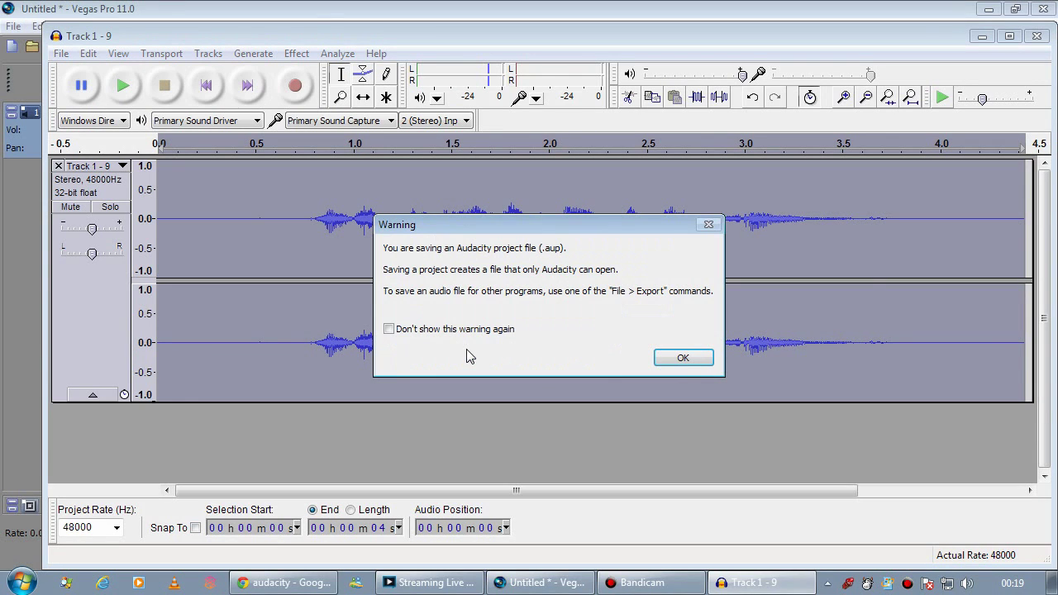
{"action": "left_click", "coordinate": [691, 358]}
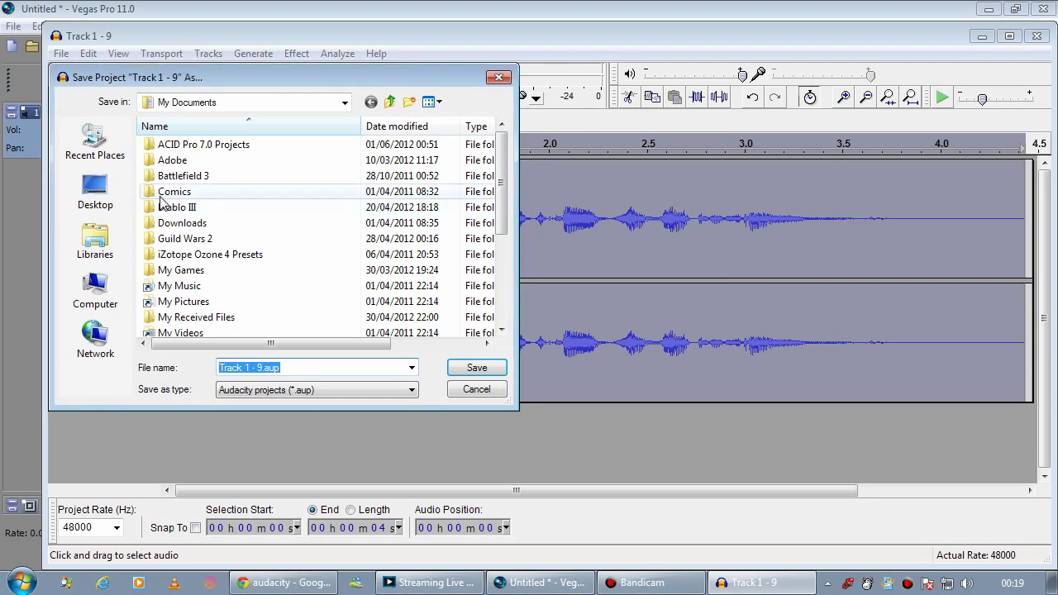
{"action": "key", "text": "Escape"}
Export the cleaned audio to the Desktop as a 16-bit WAV named Track 1 - 9.
{"action": "left_click", "coordinate": [62, 54]}
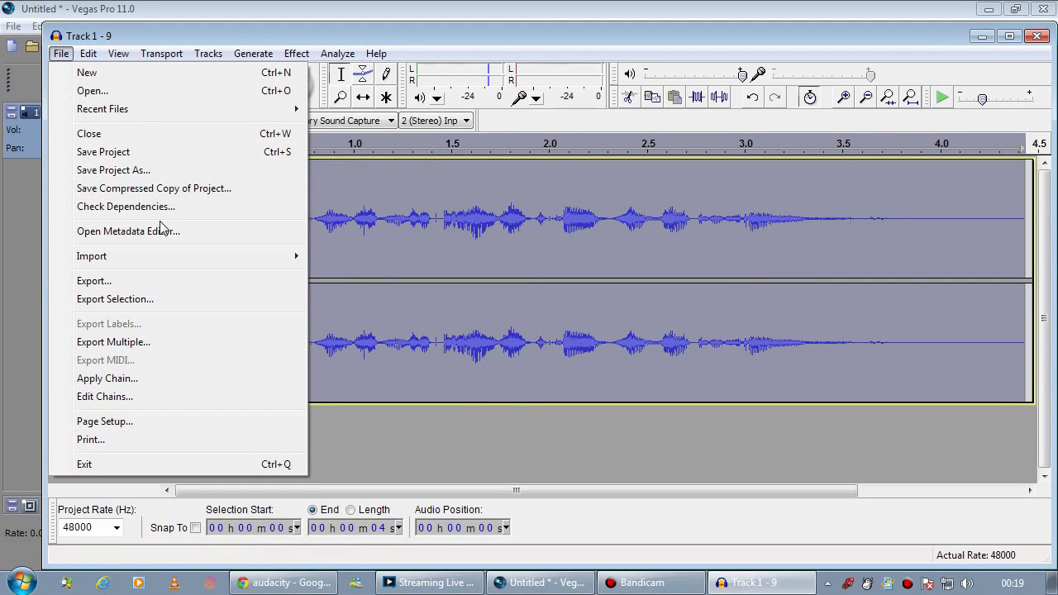
{"action": "left_click", "coordinate": [158, 281]}
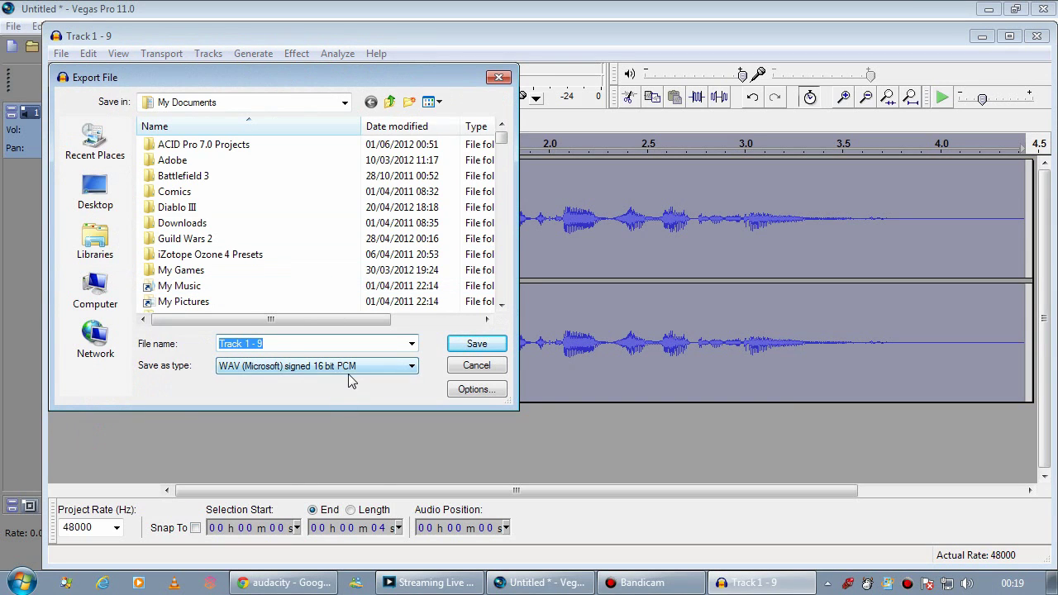
{"action": "left_click", "coordinate": [95, 191]}
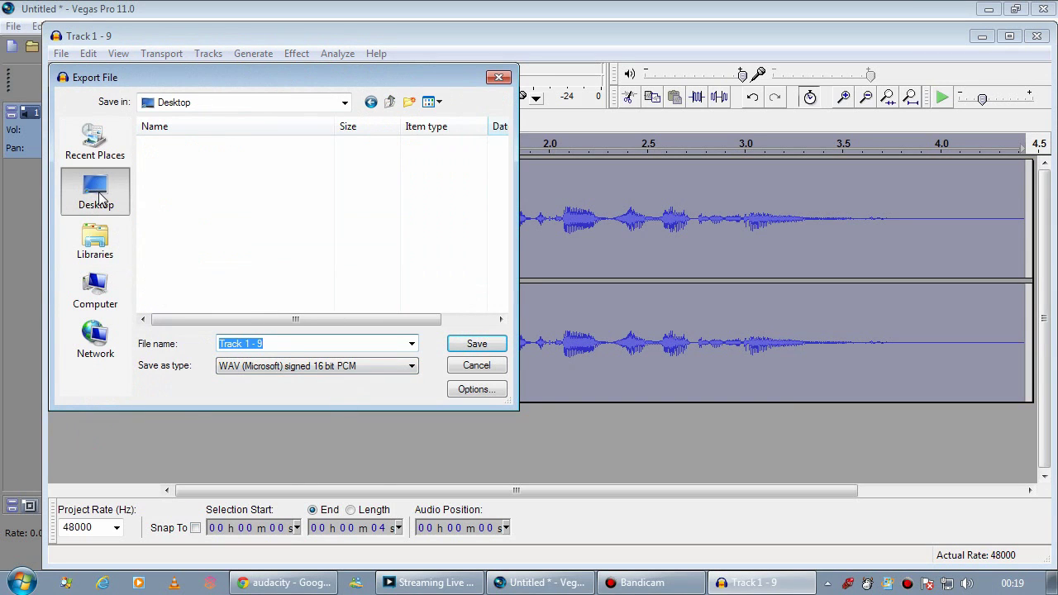
{"action": "left_click", "coordinate": [489, 349]}
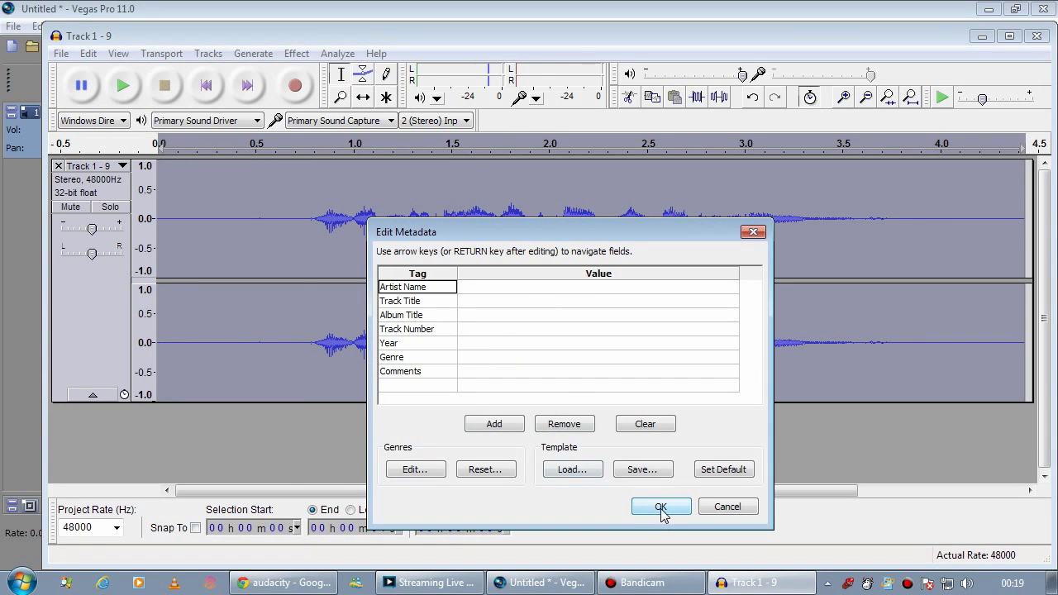
{"action": "left_click", "coordinate": [660, 508]}
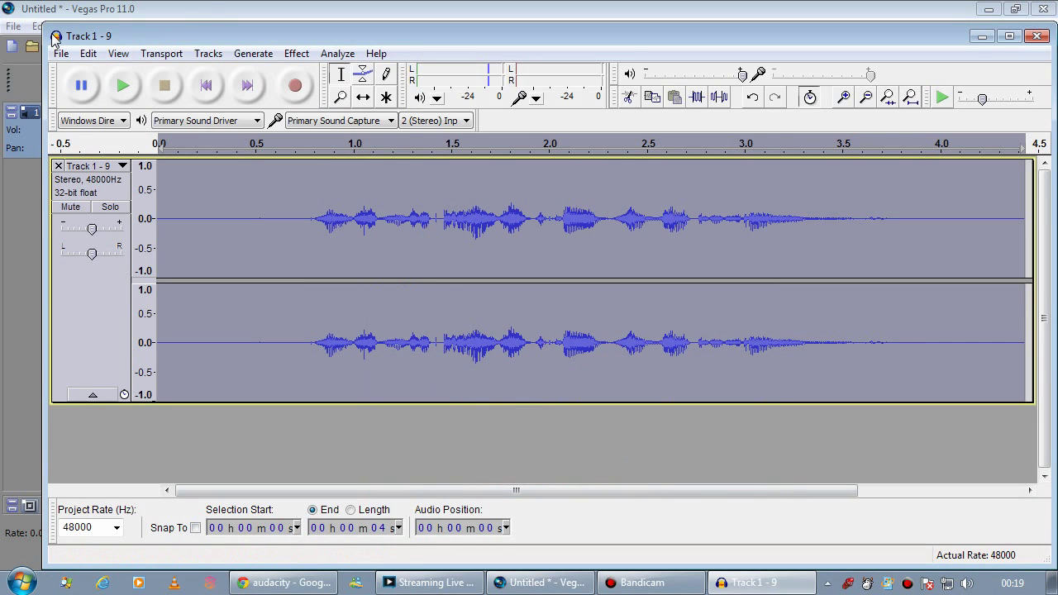
Back in Vegas, find the voice clip's media in the Project Media list.
{"action": "key", "text": "alt+Tab"}
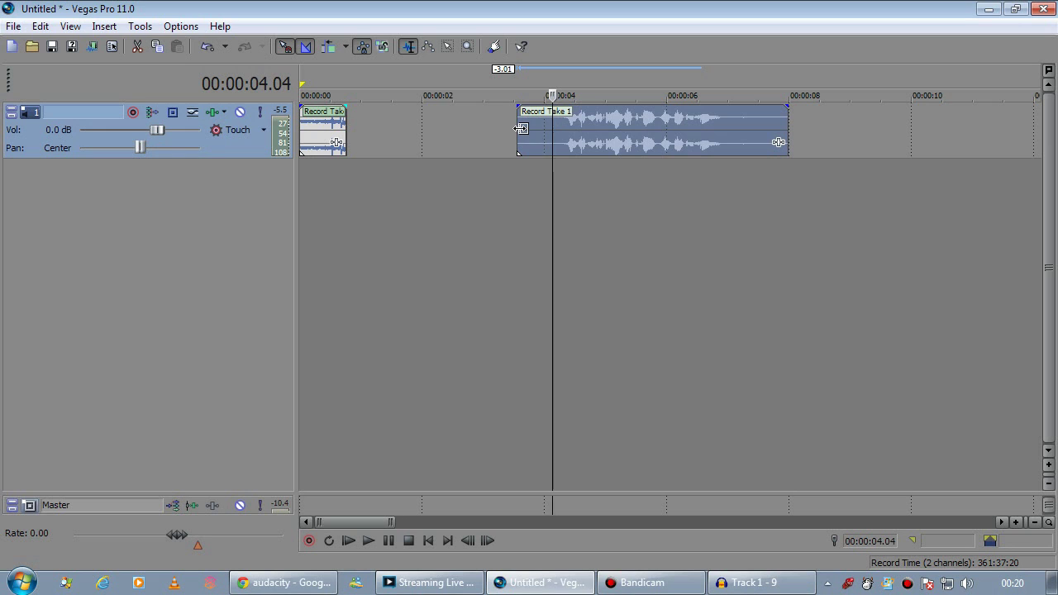
{"action": "right_click", "coordinate": [538, 132]}
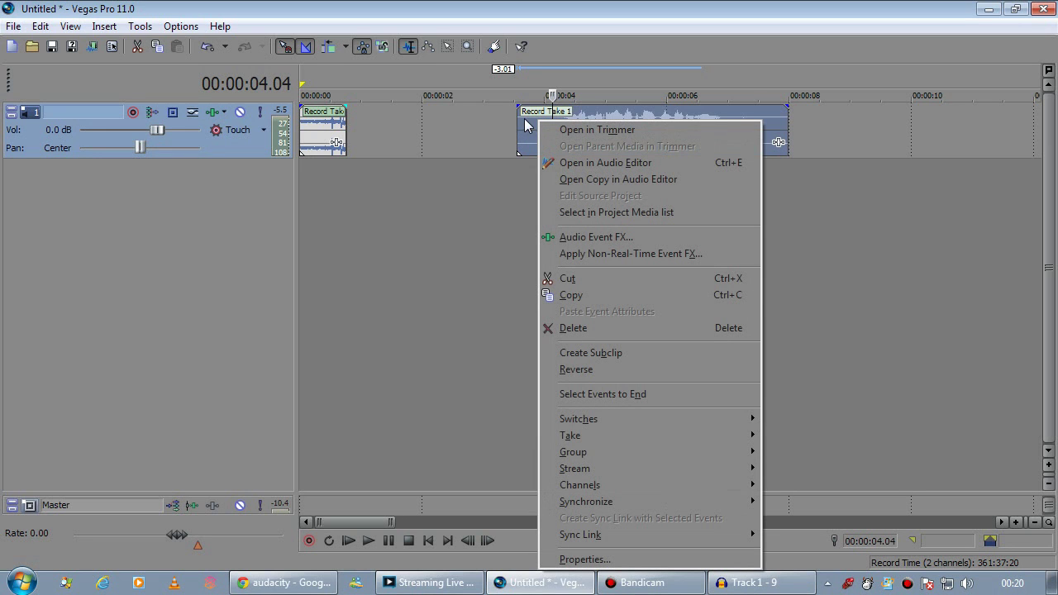
{"action": "left_click", "coordinate": [604, 212]}
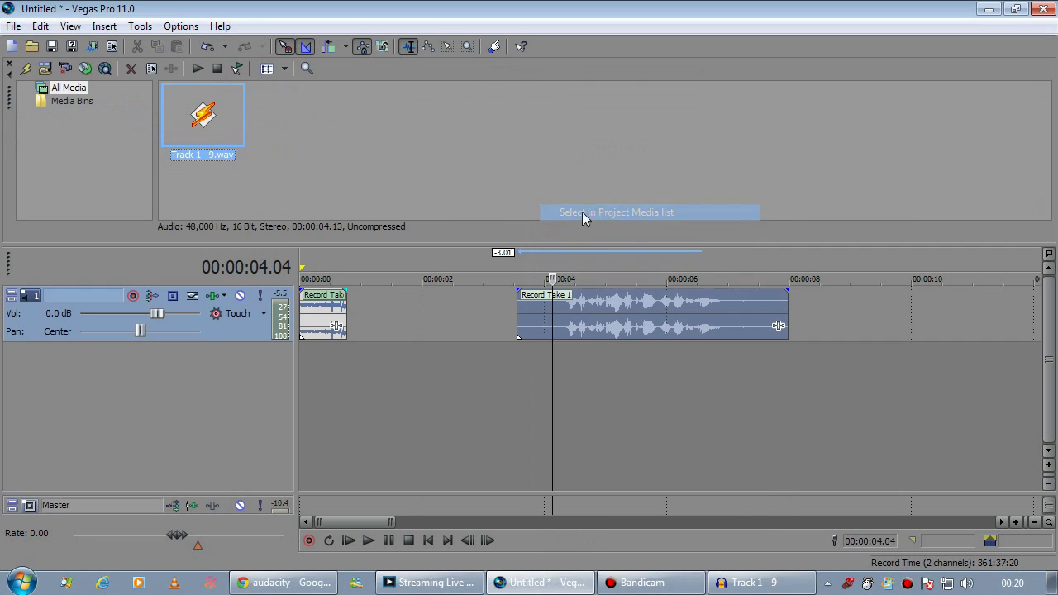
Replace that media with Track 1 - 9.wav from the Desktop.
{"action": "right_click", "coordinate": [196, 116]}
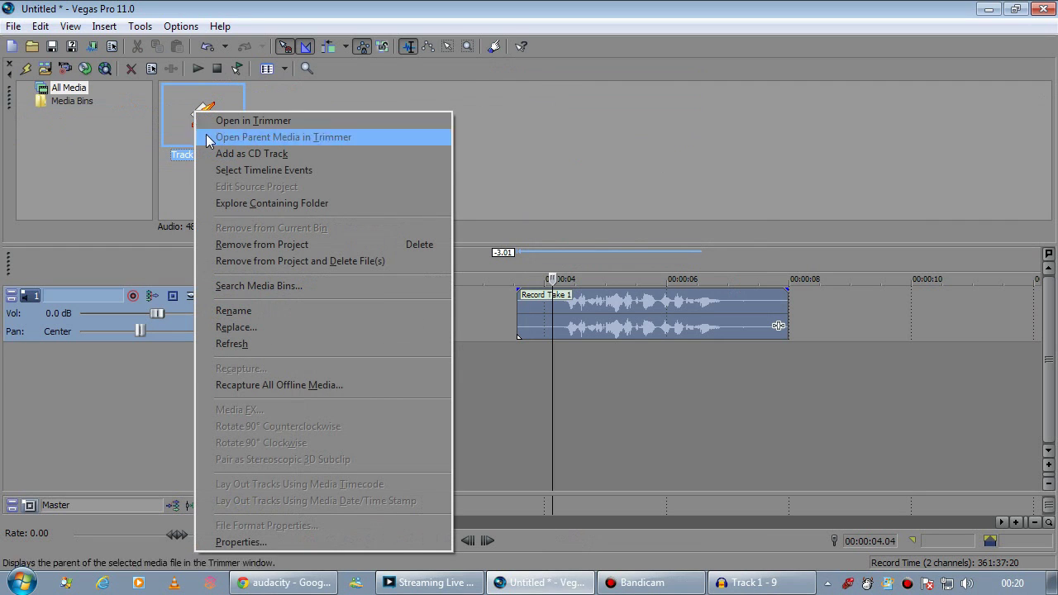
{"action": "left_click", "coordinate": [251, 324]}
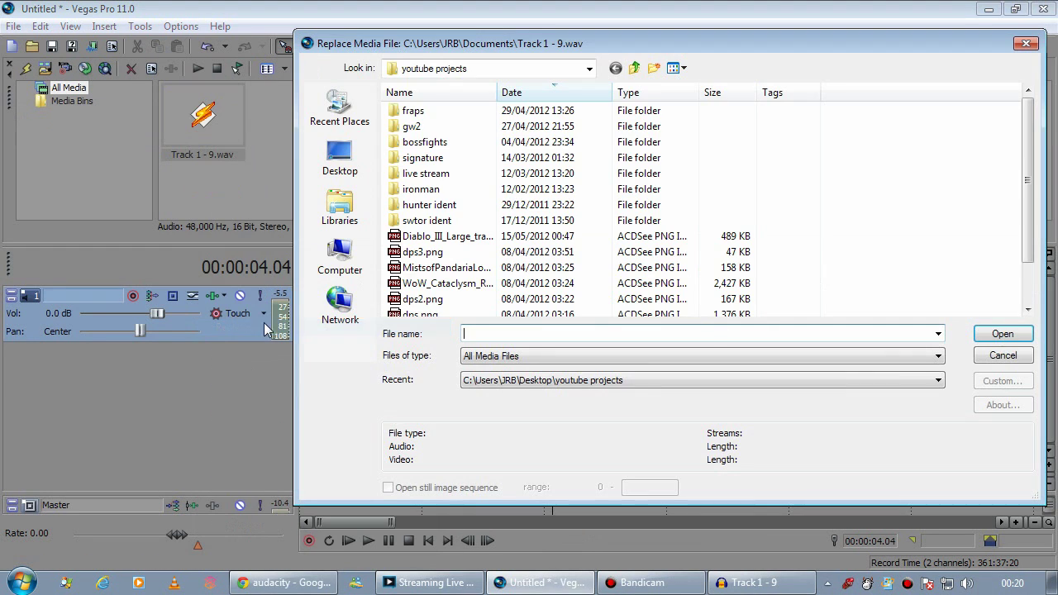
{"action": "left_click", "coordinate": [447, 69]}
{"action": "left_click", "coordinate": [589, 103]}
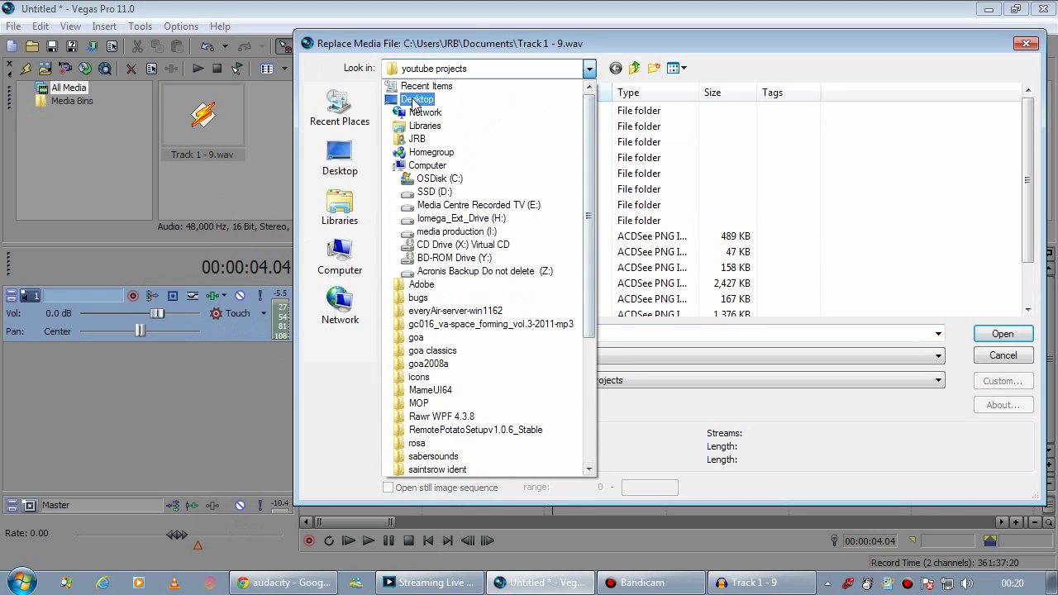
{"action": "left_click", "coordinate": [428, 99]}
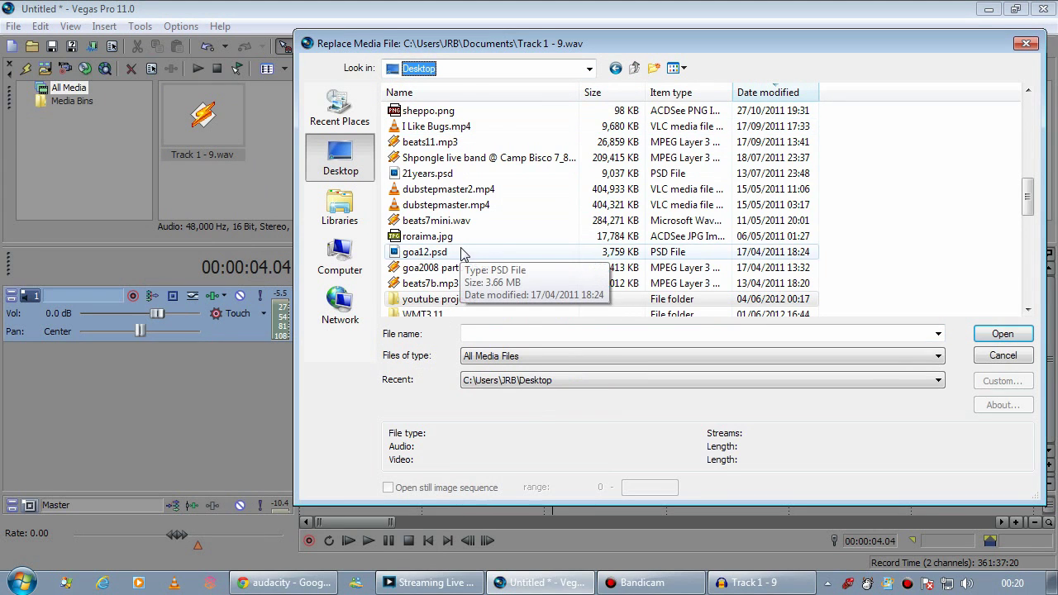
{"action": "left_click", "coordinate": [516, 332]}
{"action": "type", "text": "tr"}
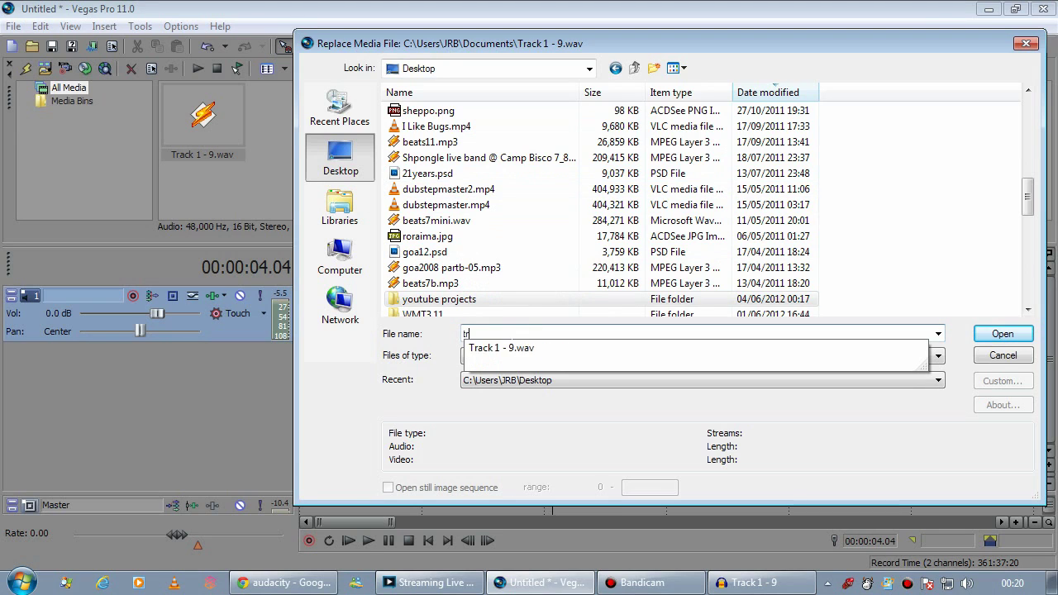
{"action": "left_click", "coordinate": [777, 348]}
{"action": "left_click", "coordinate": [997, 338]}
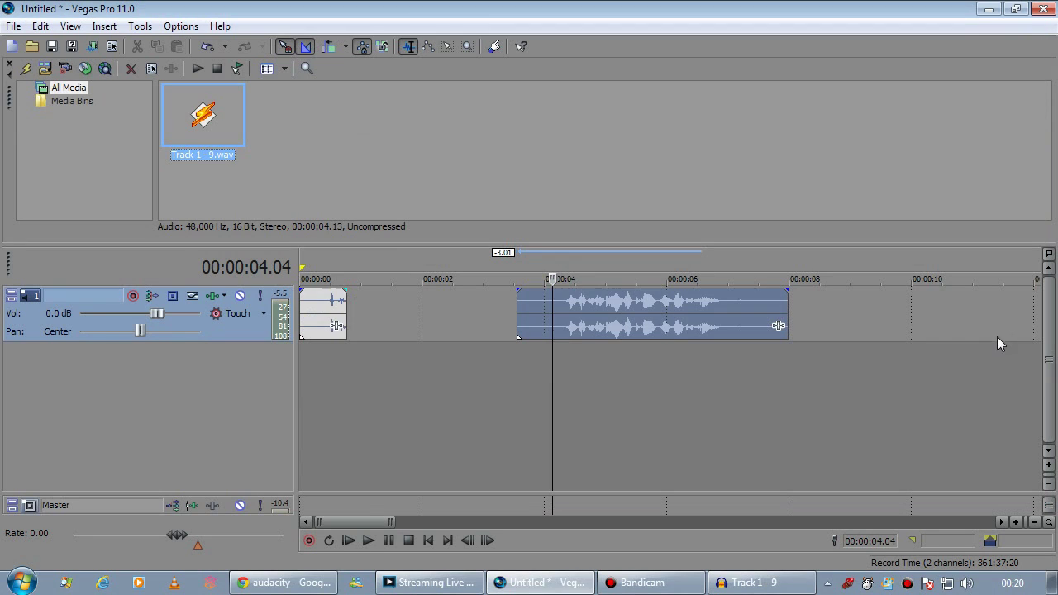
Enable Normalize in the voice event's Properties, raising its gain by 42.0 dB.
{"action": "left_click", "coordinate": [521, 324]}
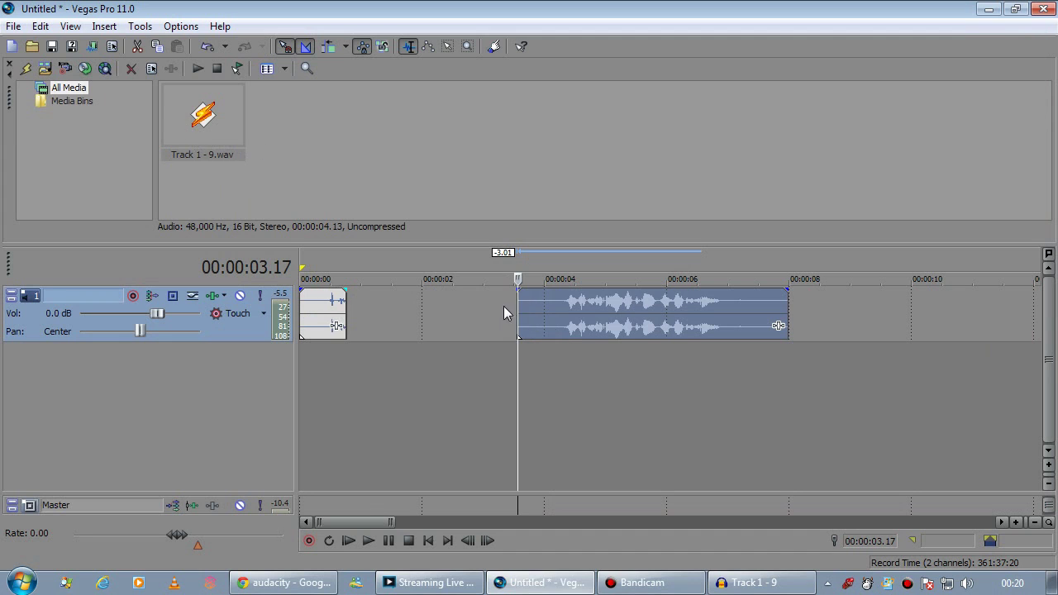
{"action": "scroll", "coordinate": [584, 325], "scroll_direction": "up", "scroll_amount": 4}
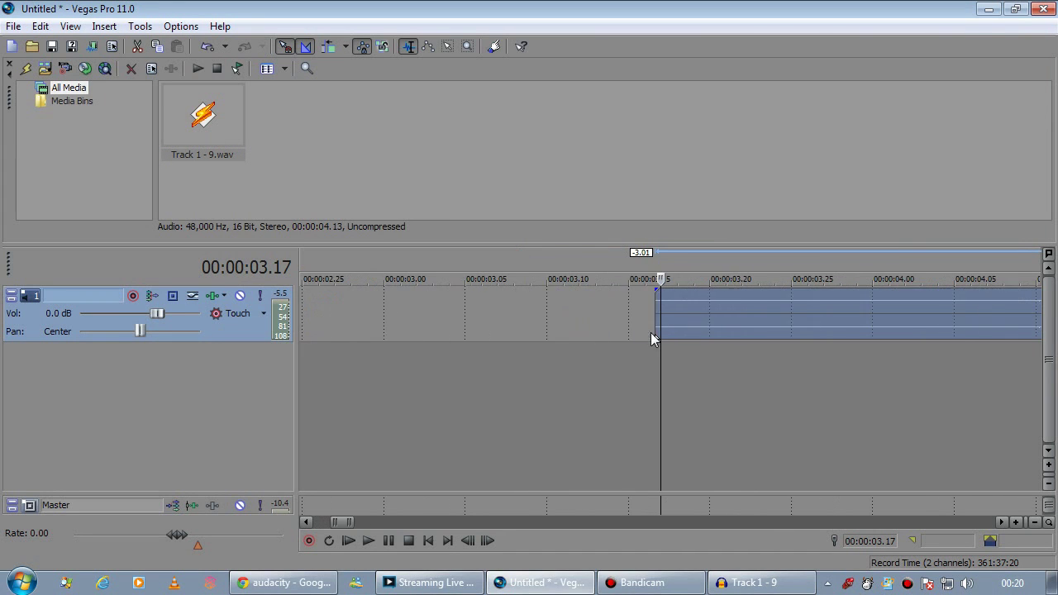
{"action": "scroll", "coordinate": [668, 310], "scroll_direction": "down", "scroll_amount": 4}
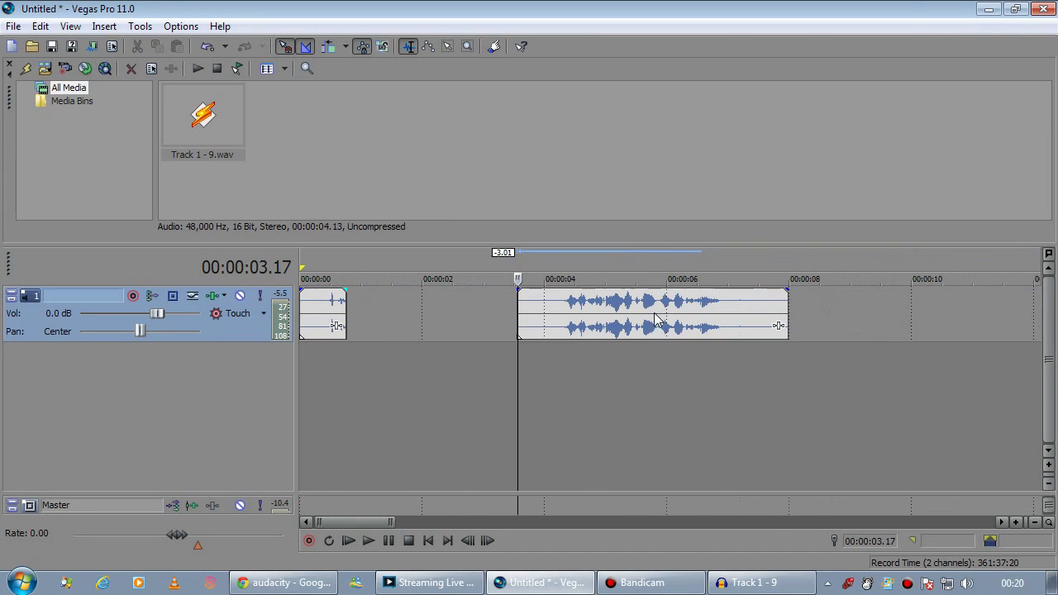
{"action": "left_click", "coordinate": [554, 326]}
{"action": "right_click", "coordinate": [562, 327]}
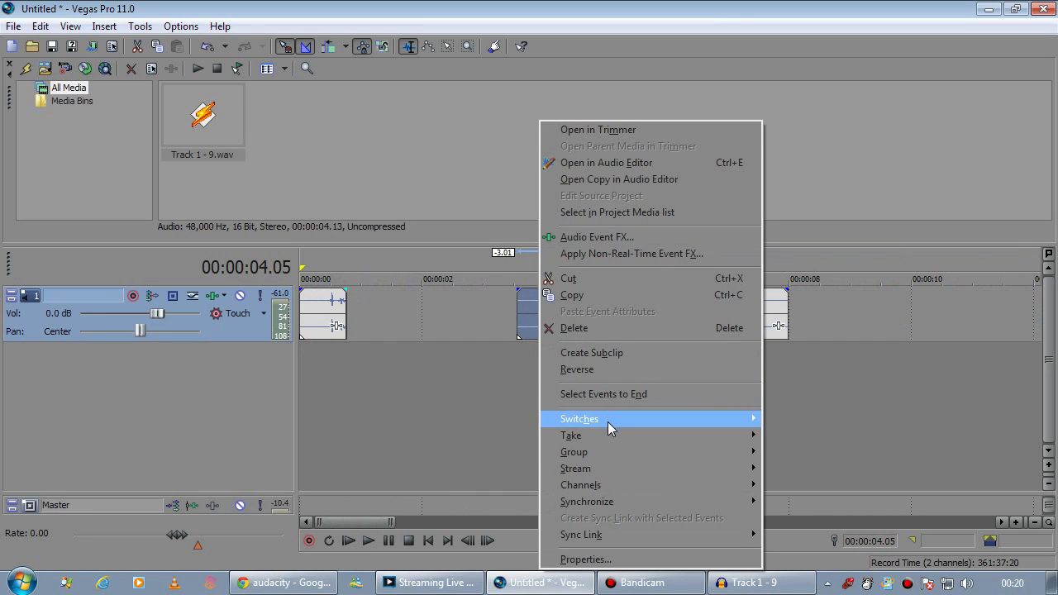
{"action": "left_click", "coordinate": [615, 561]}
{"action": "left_click", "coordinate": [554, 216]}
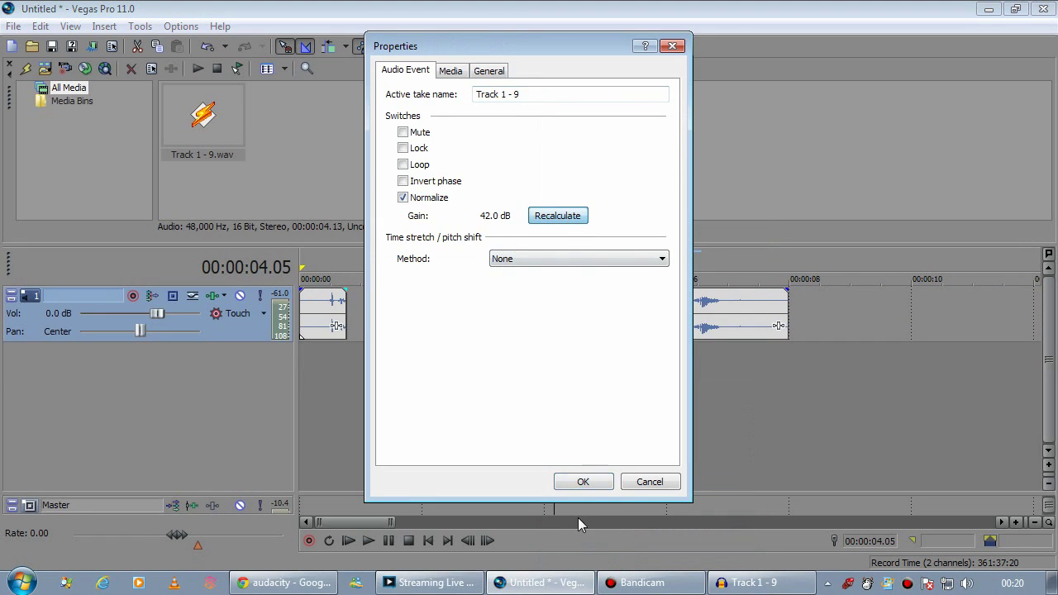
{"action": "left_click", "coordinate": [573, 482]}
Play back the normalized voice clip from its start to check the result.
{"action": "left_click", "coordinate": [519, 298]}
{"action": "scroll", "coordinate": [568, 349], "scroll_direction": "up", "scroll_amount": 3}
{"action": "key", "text": "space"}
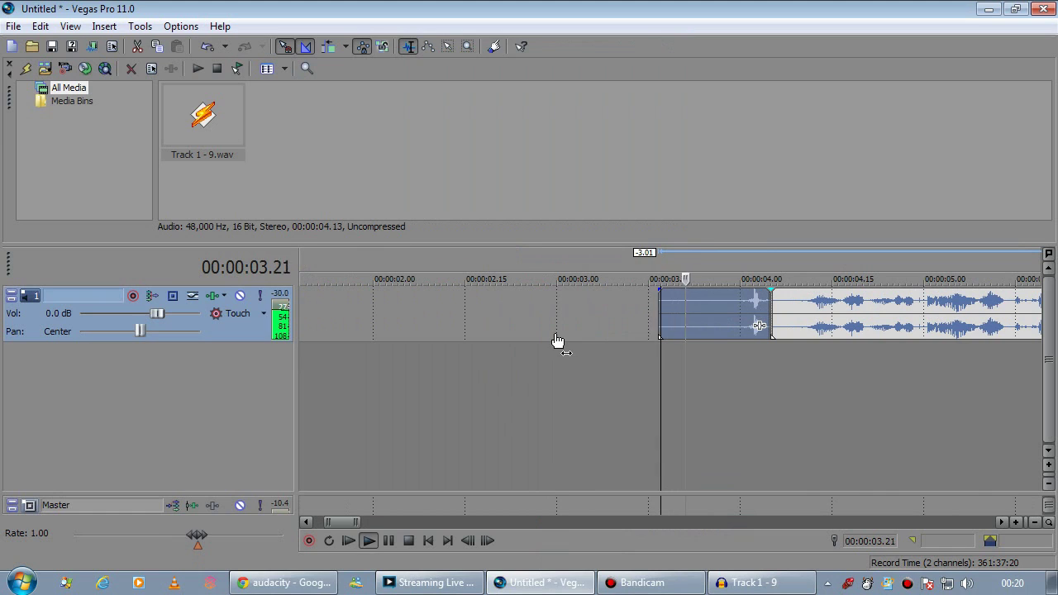
{"action": "key", "text": "space"}
{"action": "key", "text": "space"}
{"action": "key", "text": "space"}
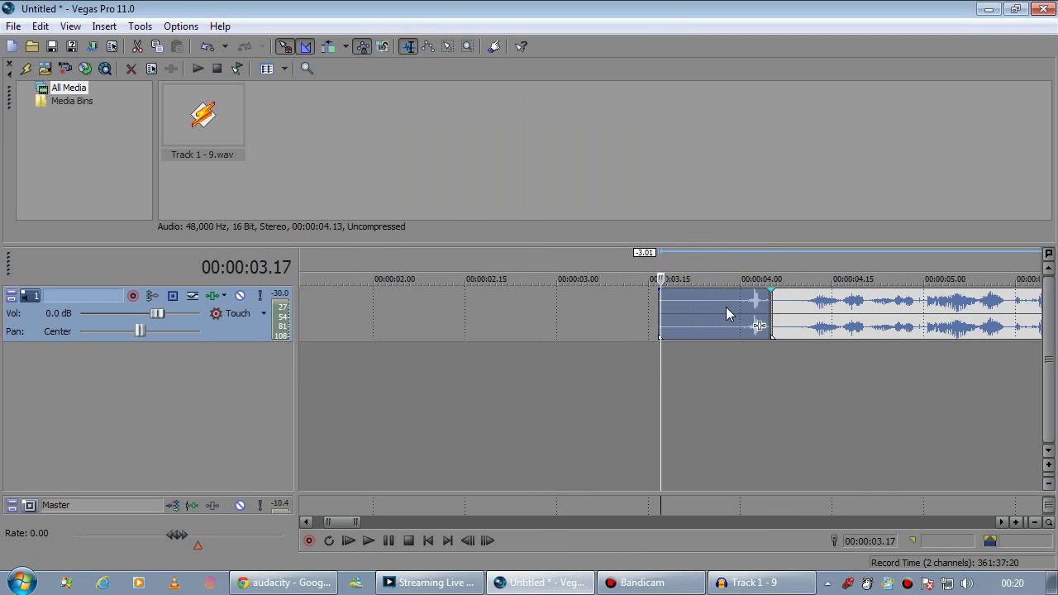
{"action": "scroll", "coordinate": [708, 305], "scroll_direction": "down", "scroll_amount": 3}
{"action": "left_click", "coordinate": [311, 317]}
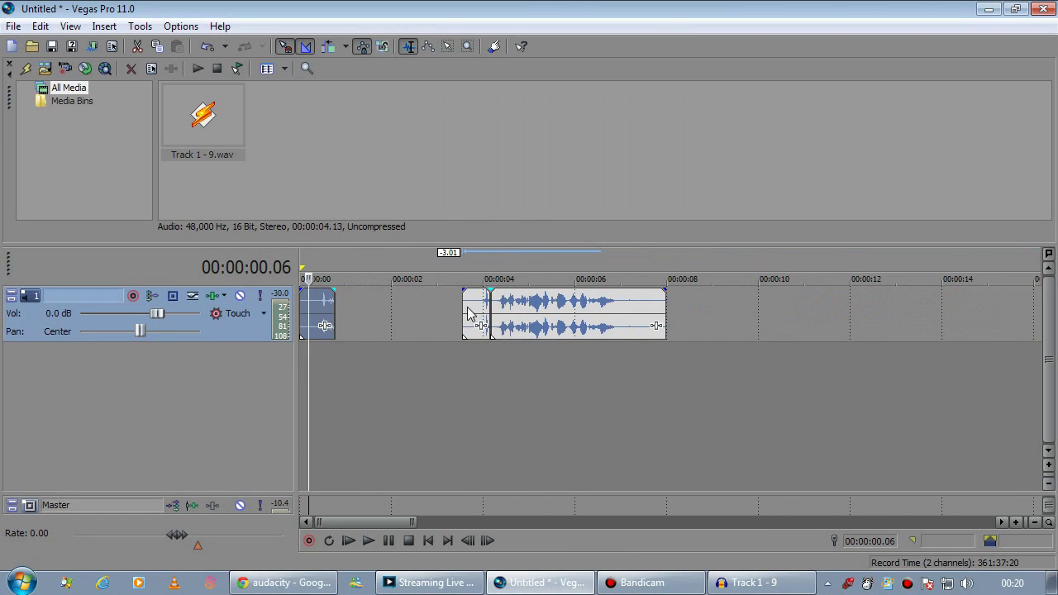
{"action": "left_click", "coordinate": [469, 314]}
{"action": "key", "text": "space"}
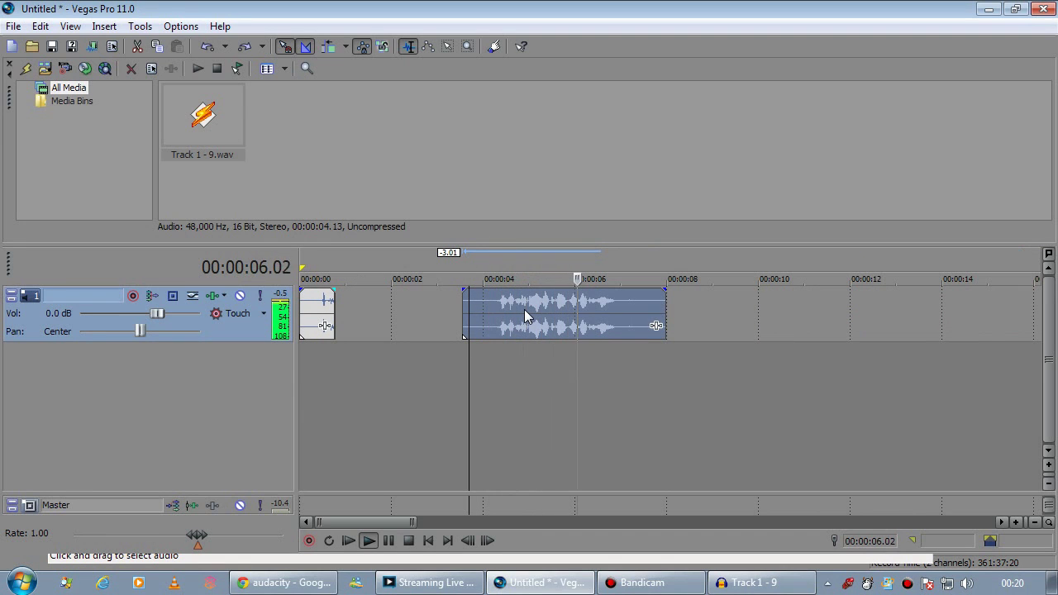
{"action": "key", "text": "space"}
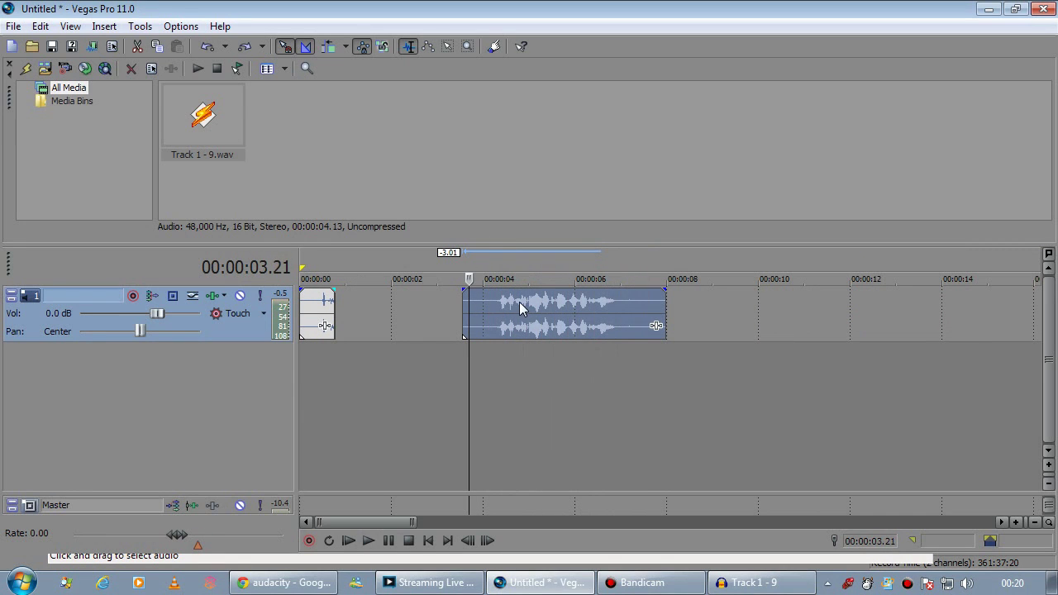